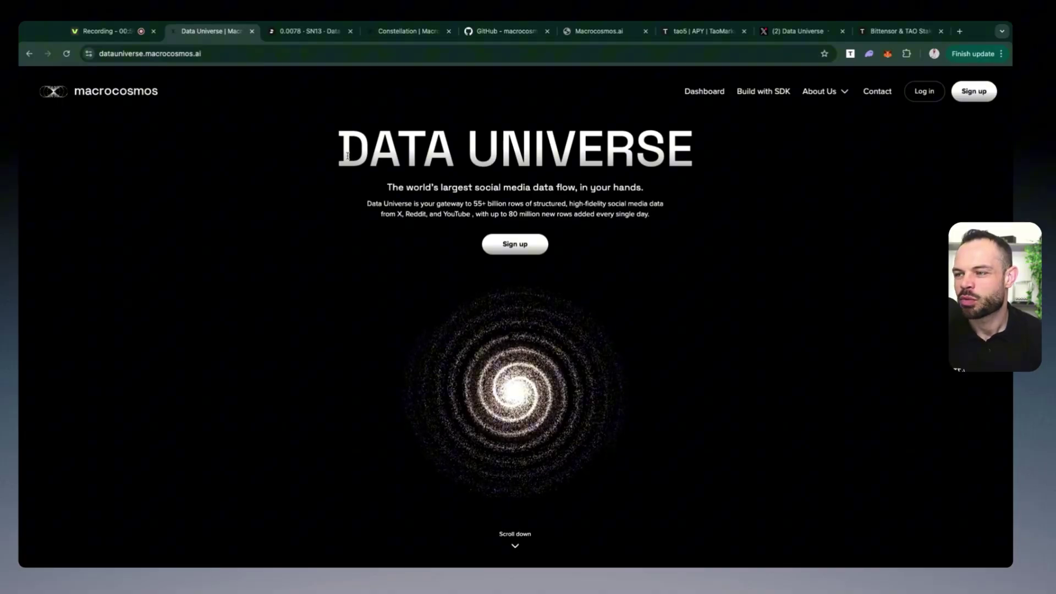
- Highlight the DATA UNIVERSE heading on the landing page, then clear the highlight
{"action": "left_click_drag", "start_coordinate": [345, 156], "coordinate": [738, 165]}
{"action": "left_click", "coordinate": [593, 151]}
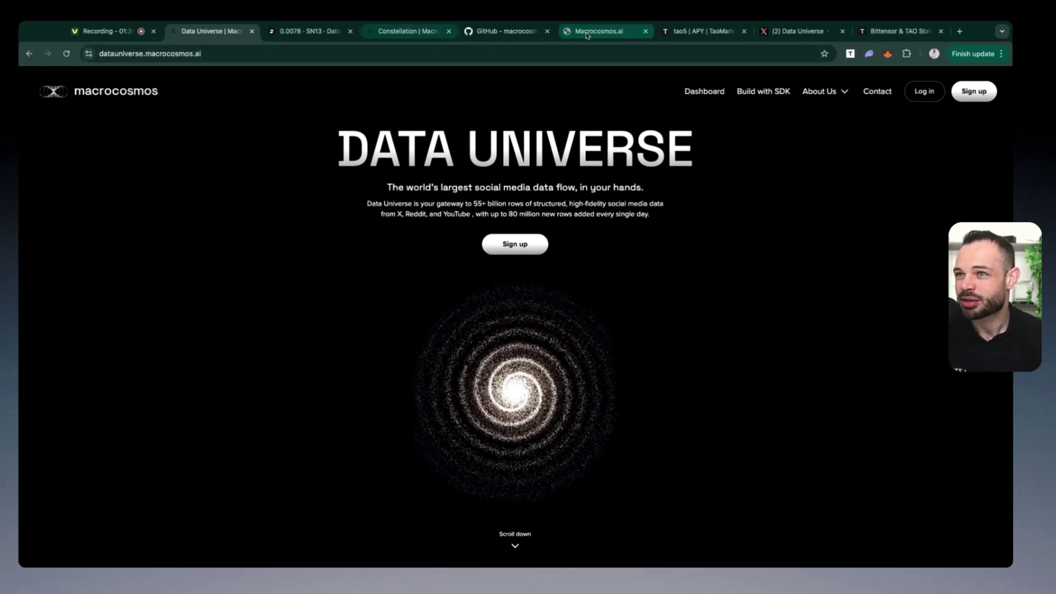
- Switch to the Gravity Marketplace, scroll through Most Popular Datasets, then return to the top
{"action": "left_click", "coordinate": [407, 31]}
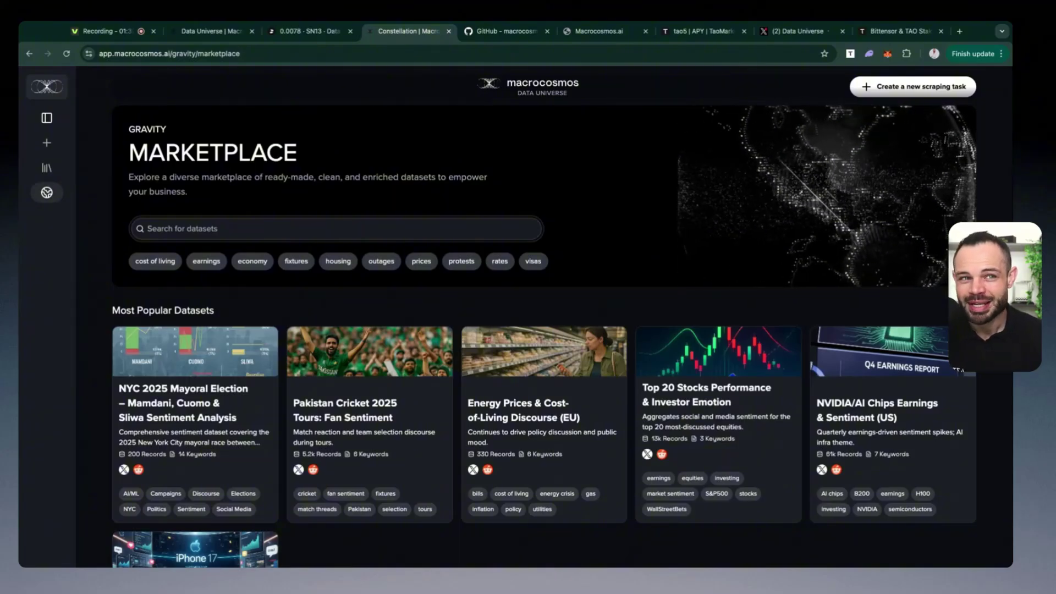
{"action": "scroll", "coordinate": [466, 224], "scroll_direction": "down", "scroll_amount": 3}
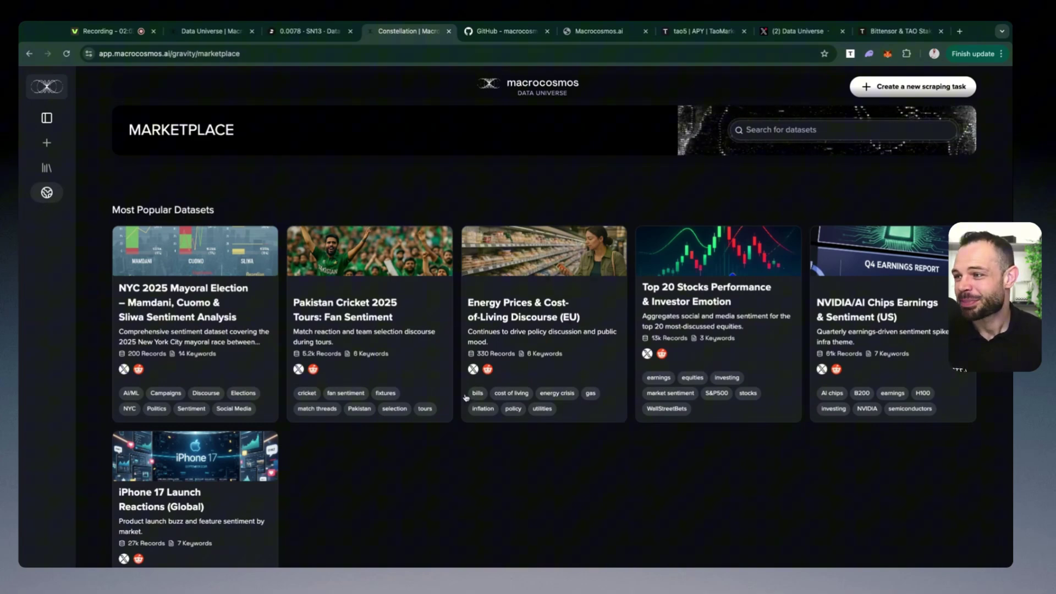
{"action": "scroll", "coordinate": [467, 420], "scroll_direction": "down", "scroll_amount": 2}
{"action": "scroll", "coordinate": [467, 421], "scroll_direction": "up", "scroll_amount": 2}
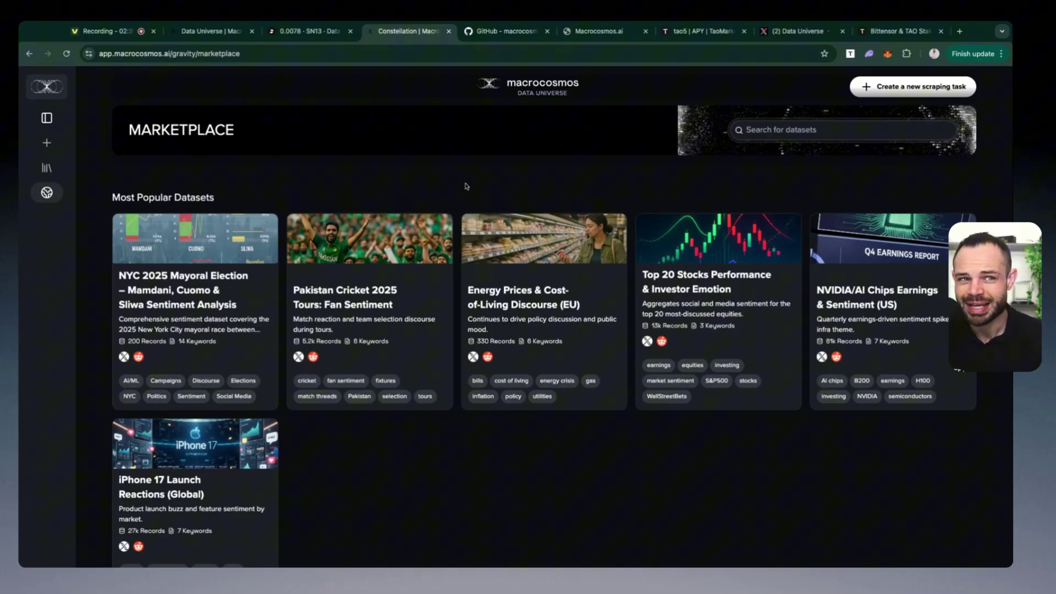
{"action": "scroll", "coordinate": [410, 188], "scroll_direction": "up", "scroll_amount": 3}
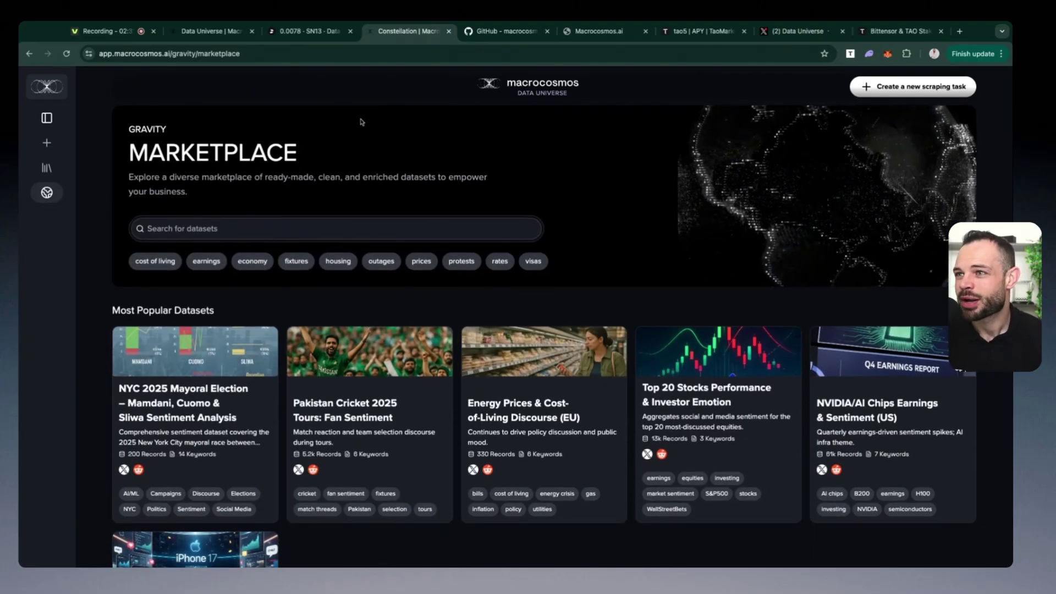
{"action": "left_click", "coordinate": [301, 33]}
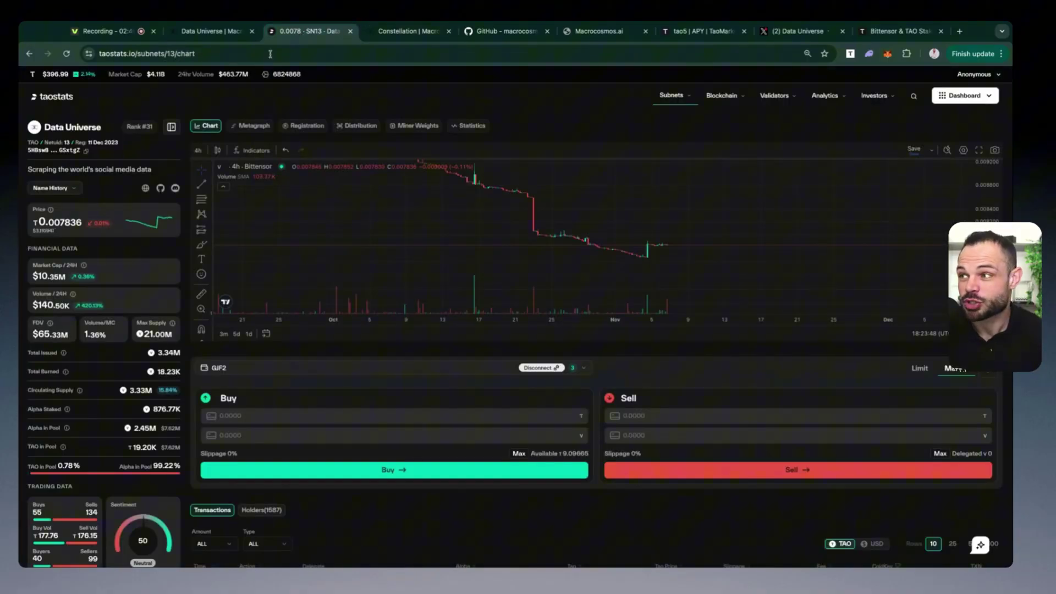
{"action": "scroll", "coordinate": [184, 300], "scroll_direction": "down", "scroll_amount": 1}
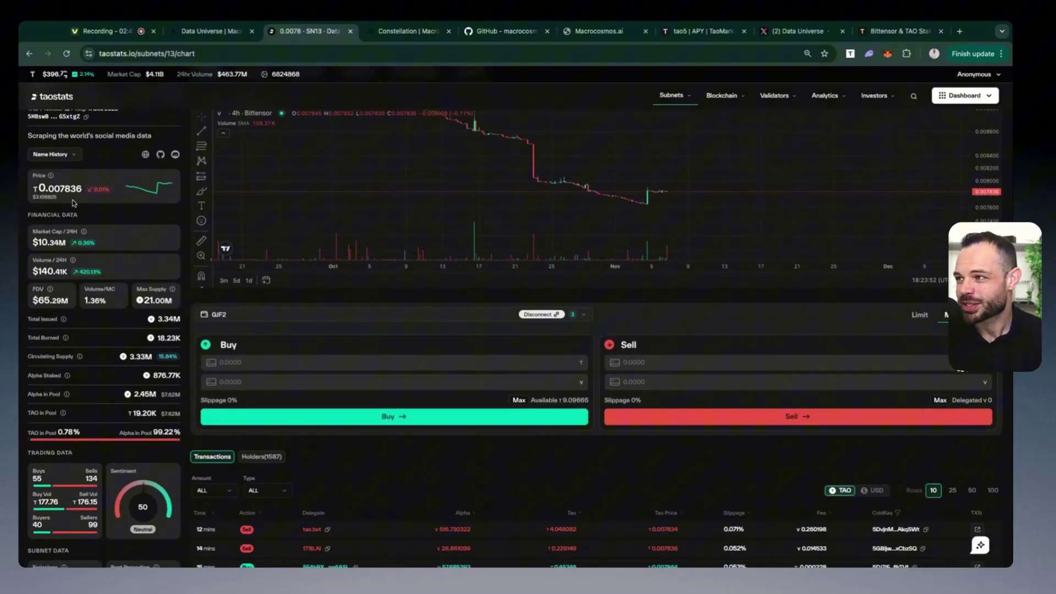
{"action": "scroll", "coordinate": [74, 203], "scroll_direction": "up", "scroll_amount": 3}
{"action": "double_click", "coordinate": [86, 171]}
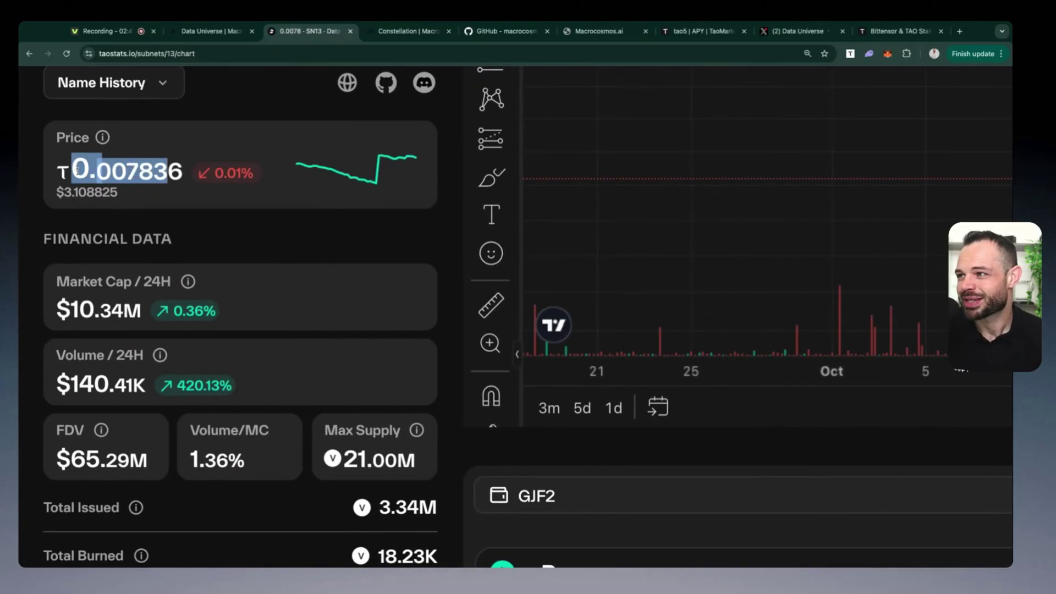
{"action": "left_click", "coordinate": [261, 231]}
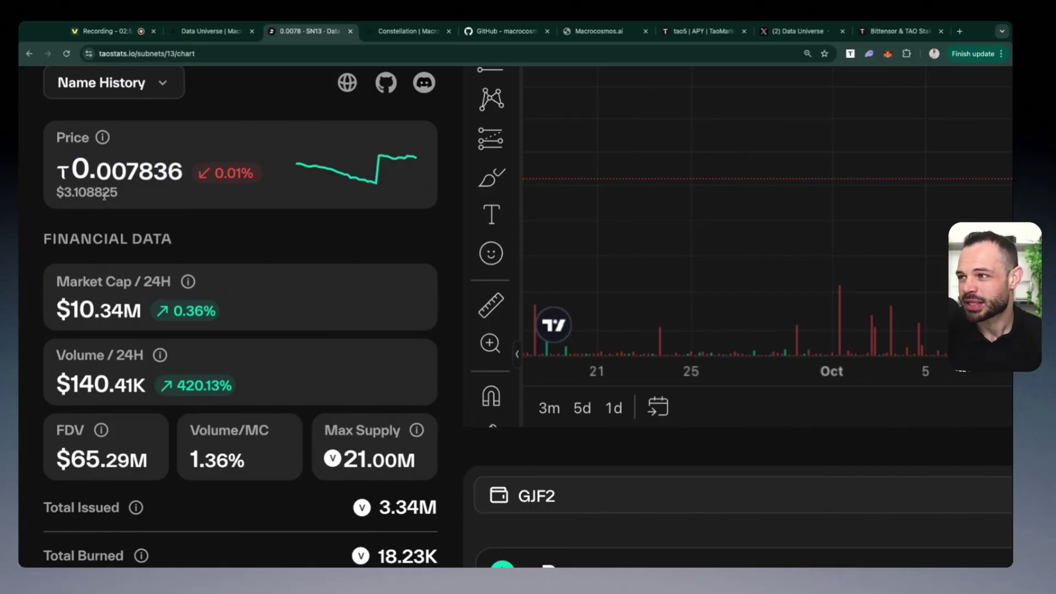
{"action": "left_click_drag", "start_coordinate": [64, 192], "coordinate": [87, 192]}
{"action": "scroll", "coordinate": [346, 219], "scroll_direction": "down", "scroll_amount": 2}
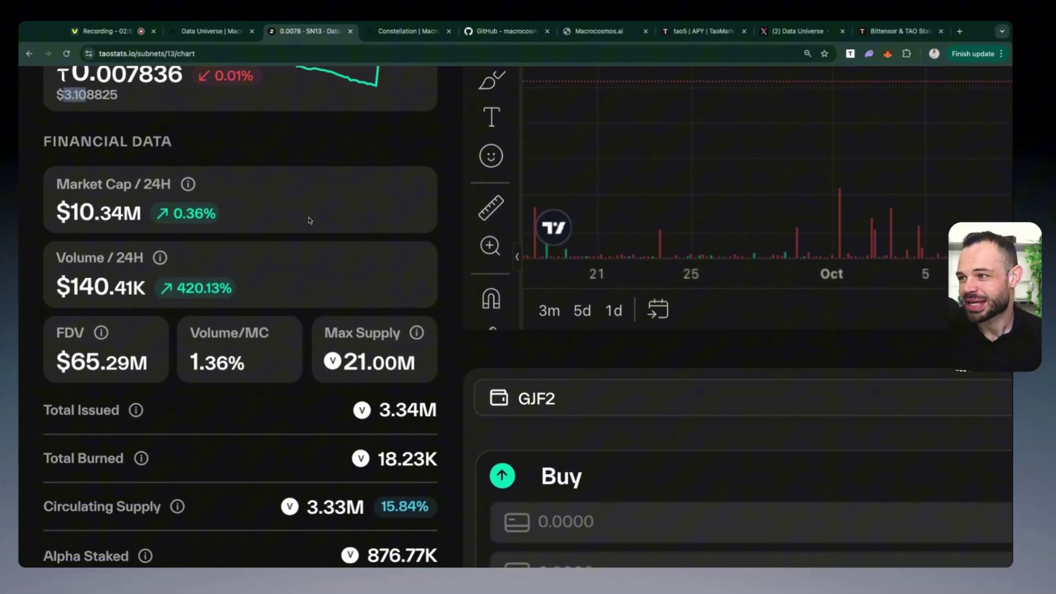
{"action": "double_click", "coordinate": [76, 217]}
{"action": "scroll", "coordinate": [395, 410], "scroll_direction": "down", "scroll_amount": 1}
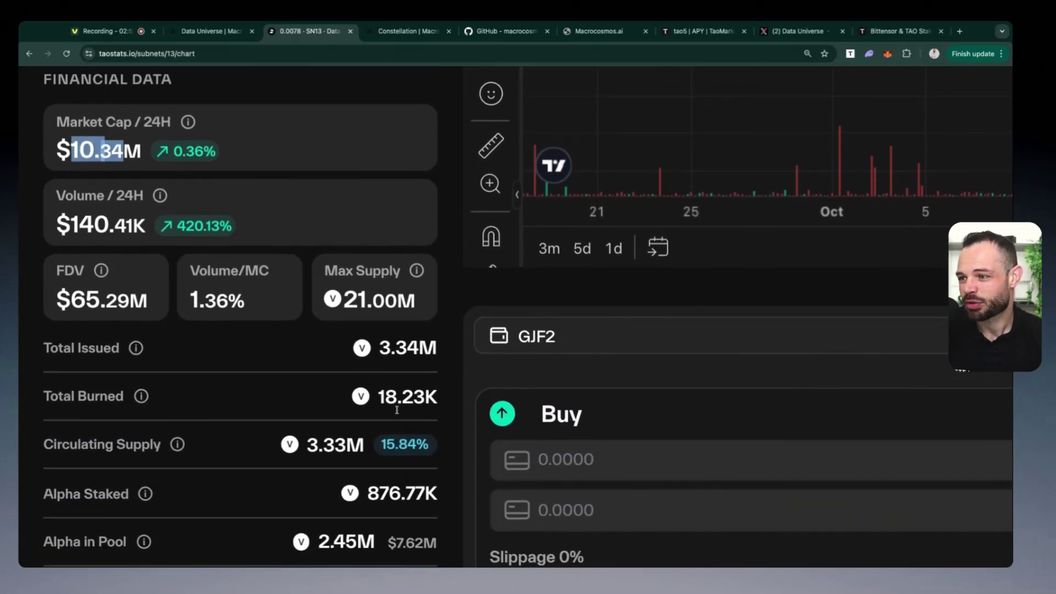
{"action": "left_click_drag", "start_coordinate": [378, 346], "coordinate": [419, 347]}
{"action": "left_click", "coordinate": [452, 288]}
{"action": "key", "text": "super+0"}
{"action": "scroll", "coordinate": [196, 376], "scroll_direction": "down", "scroll_amount": 5}
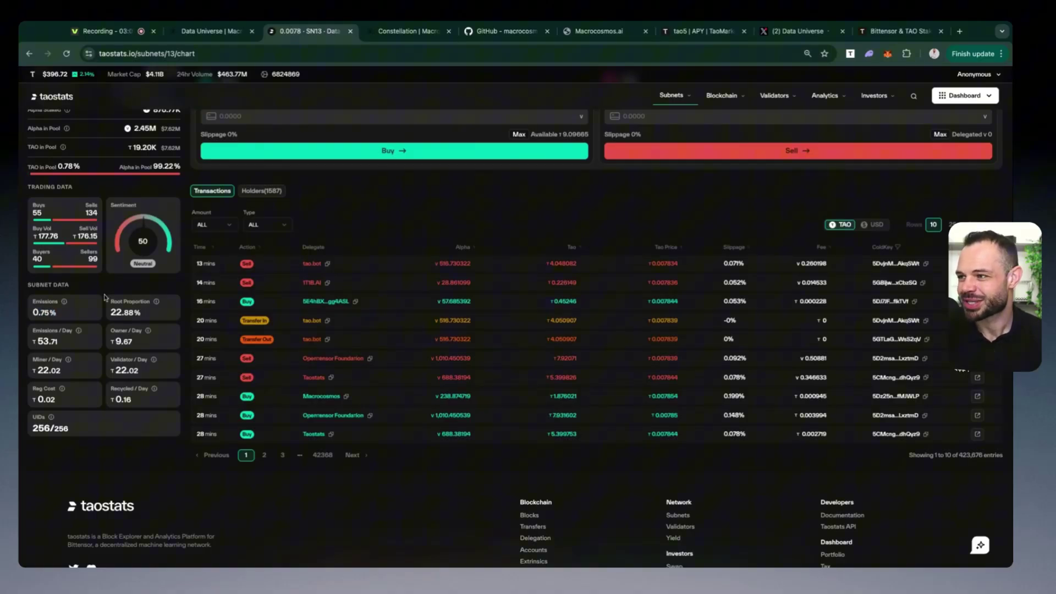
{"action": "left_click_drag", "start_coordinate": [55, 370], "coordinate": [39, 369]}
{"action": "left_click", "coordinate": [39, 369]}
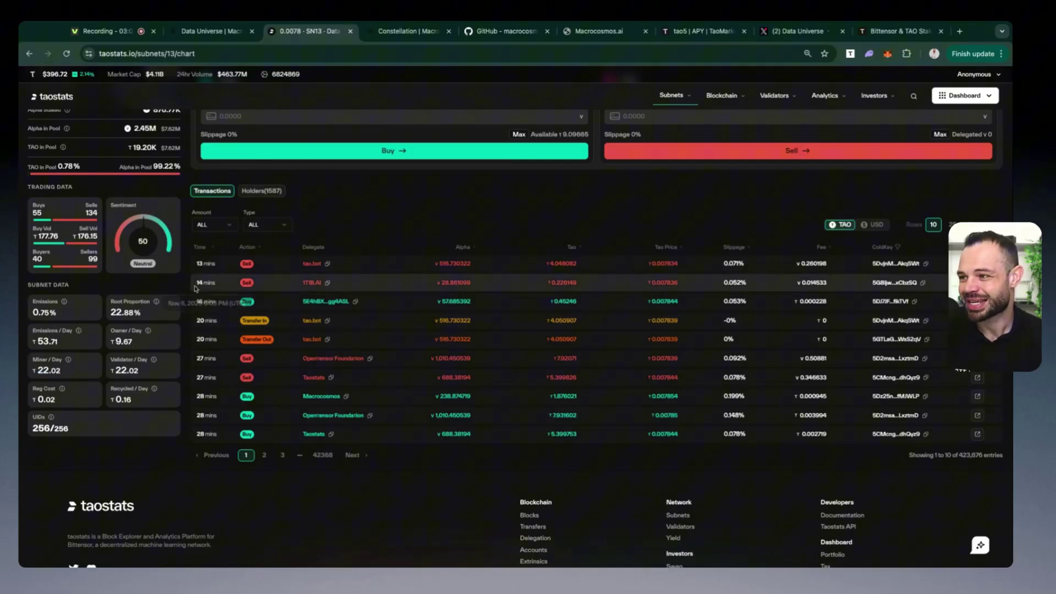
{"action": "scroll", "coordinate": [190, 256], "scroll_direction": "up", "scroll_amount": 5}
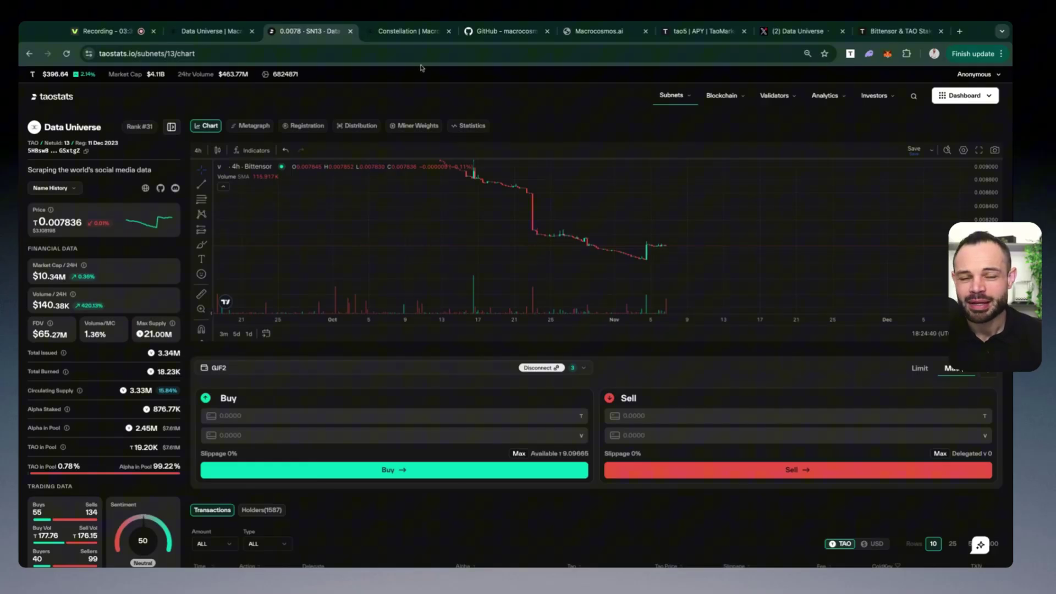
- Show the data-universe README's Market and Partnerships section, highlighting Gravity's low-cost scraping sentence
{"action": "left_click", "coordinate": [407, 30]}
{"action": "left_click", "coordinate": [491, 27]}
{"action": "scroll", "coordinate": [530, 170], "scroll_direction": "up", "scroll_amount": 2}
{"action": "scroll", "coordinate": [531, 170], "scroll_direction": "down", "scroll_amount": 1}
{"action": "scroll", "coordinate": [531, 170], "scroll_direction": "down", "scroll_amount": 1}
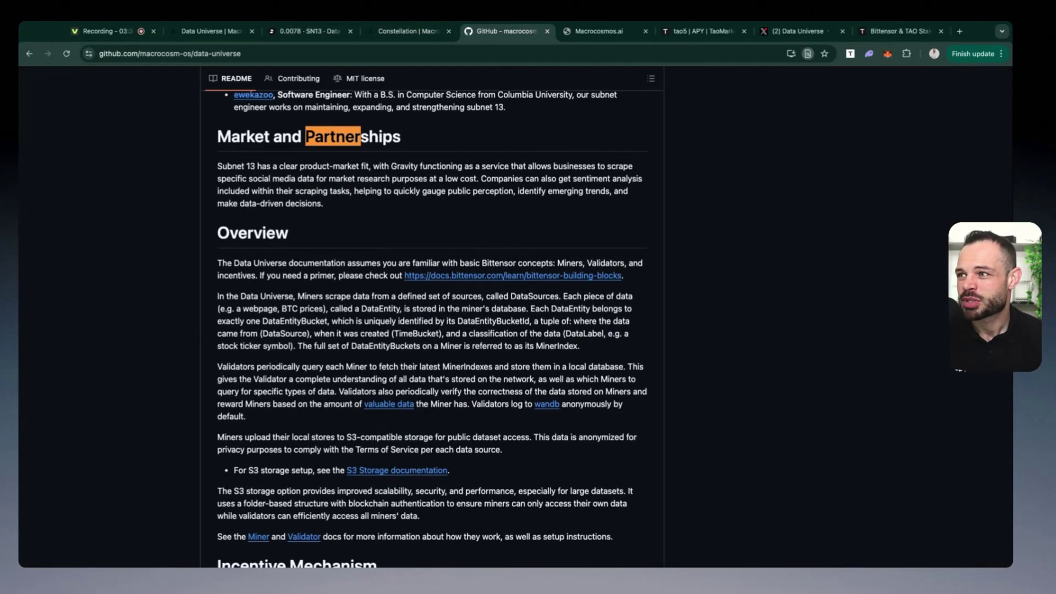
{"action": "left_click_drag", "start_coordinate": [379, 167], "coordinate": [475, 180]}
{"action": "left_click", "coordinate": [433, 181]}
{"action": "left_click", "coordinate": [475, 180]}
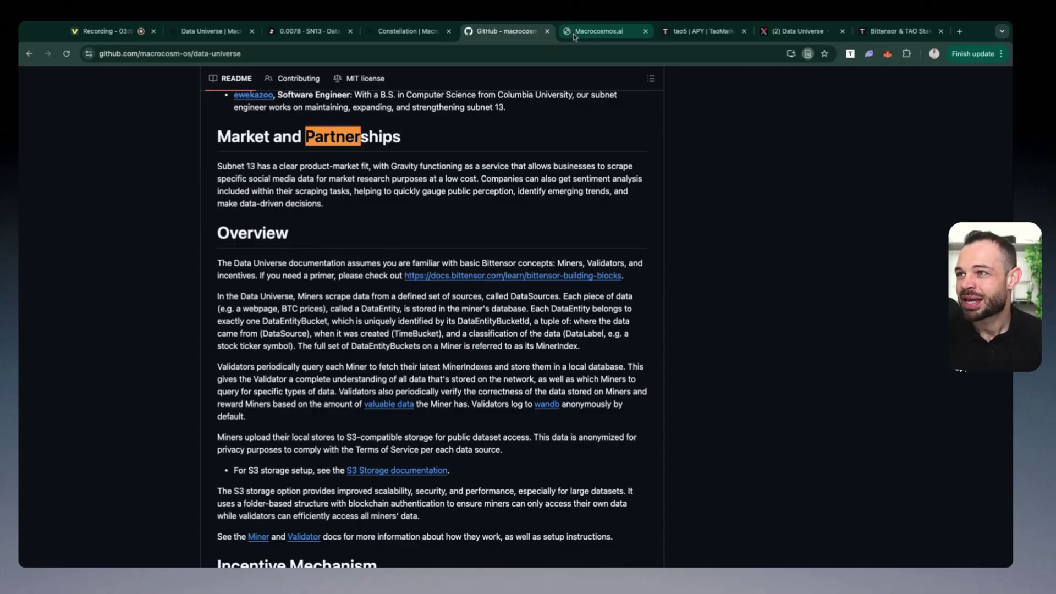
- From the Macrocosmos.ai homepage's Subnets menu, choose Data universe (SN13)
{"action": "left_click", "coordinate": [610, 31]}
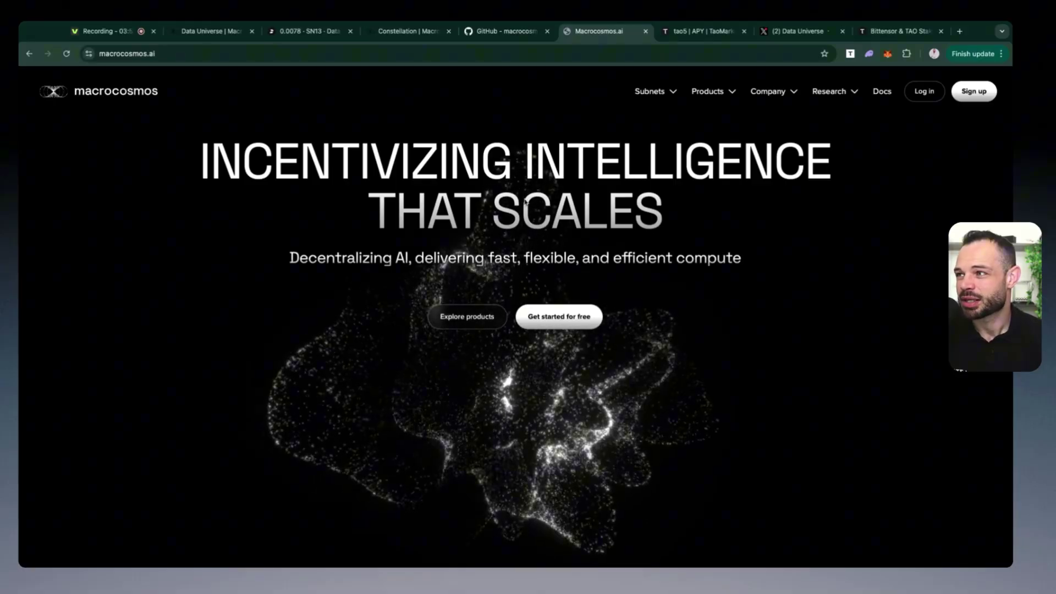
{"action": "left_click", "coordinate": [671, 91]}
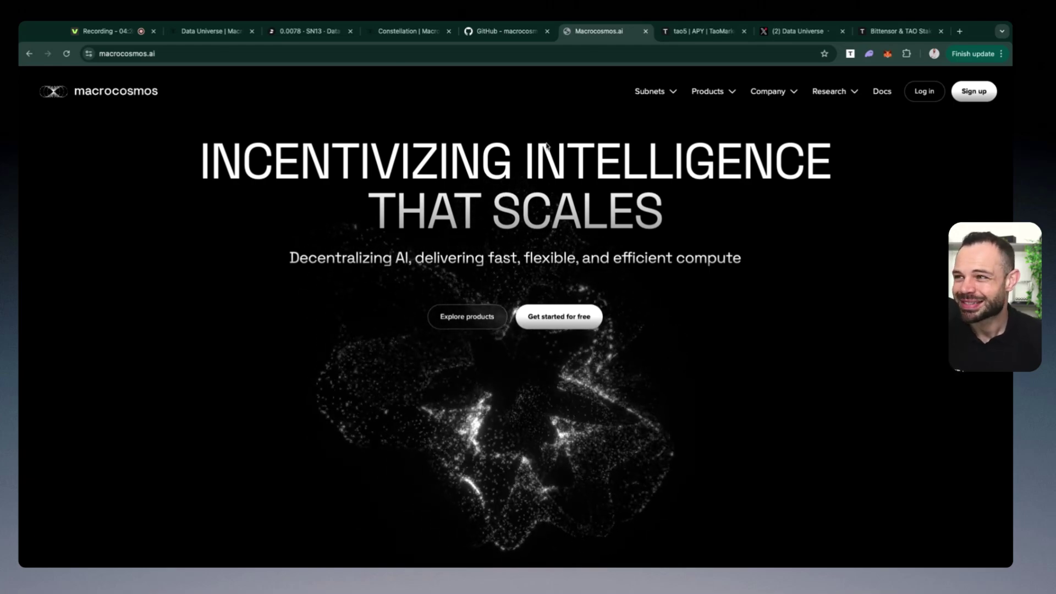
{"action": "left_click", "coordinate": [405, 34]}
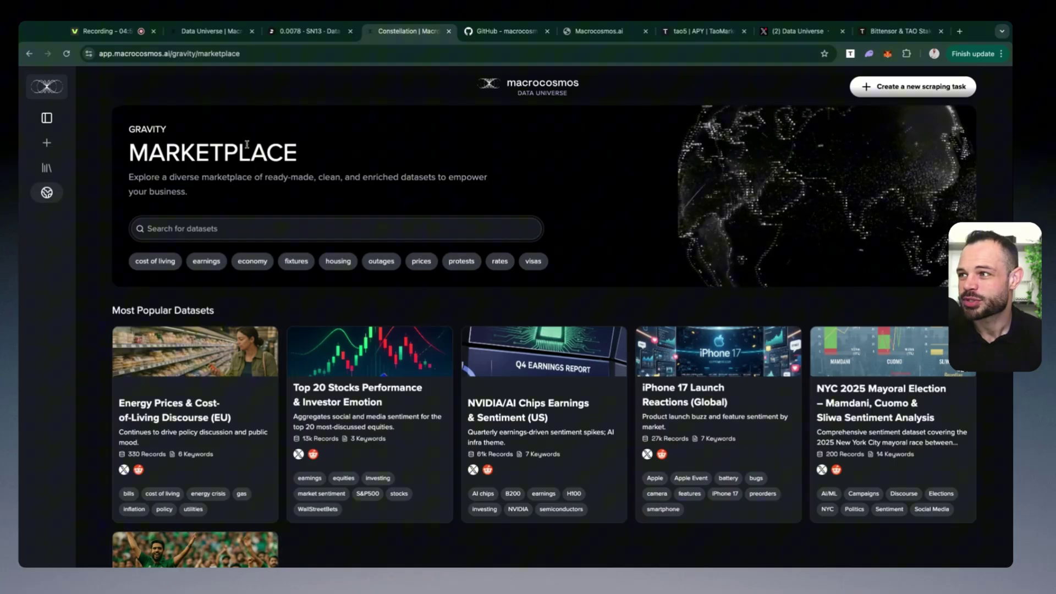
{"action": "left_click", "coordinate": [576, 31]}
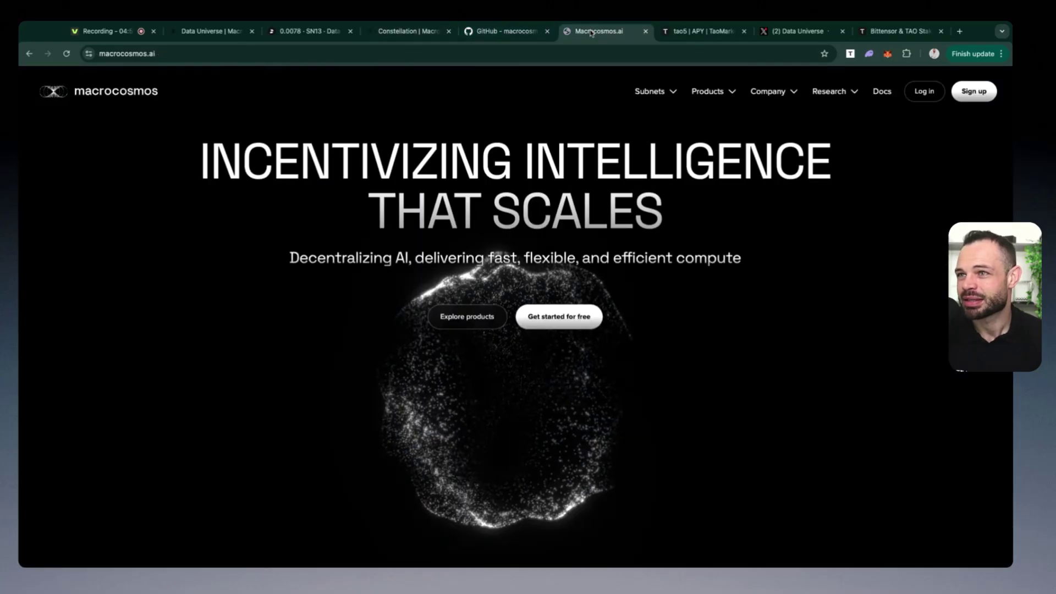
{"action": "mouse_move", "coordinate": [670, 91]}
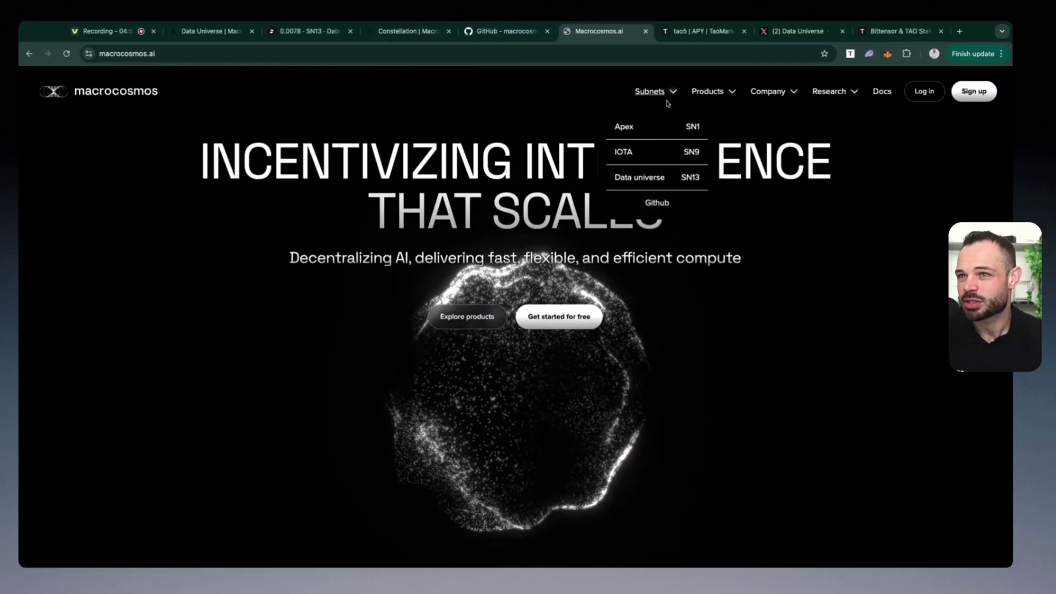
{"action": "left_click", "coordinate": [641, 178]}
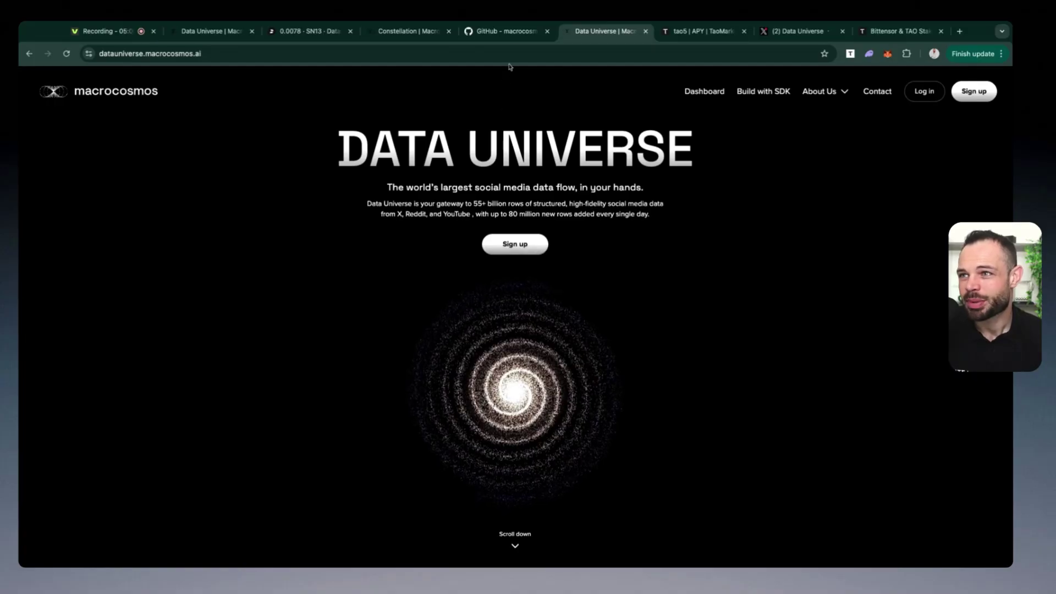
- Return to the Gravity marketplace tab
{"action": "left_click", "coordinate": [411, 34]}
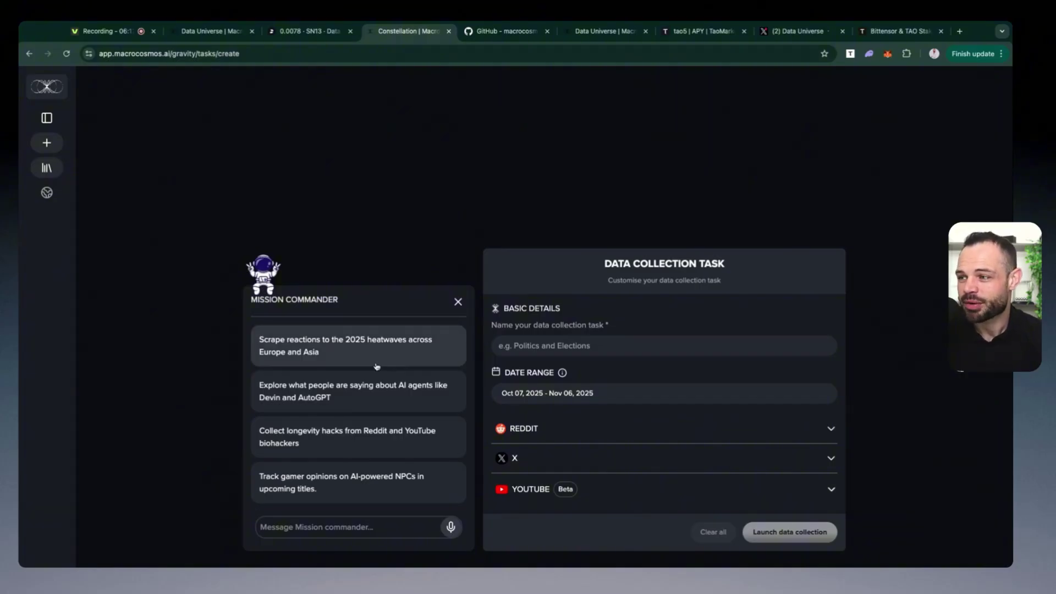
- Name the new task 'Weather forecast in NYC'
{"action": "left_click", "coordinate": [575, 345]}
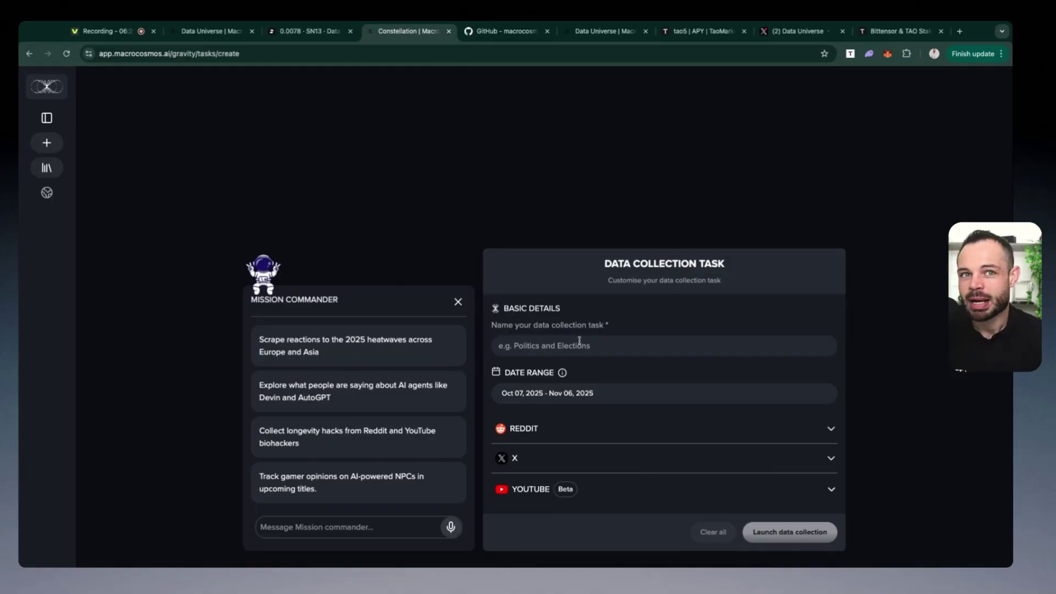
{"action": "left_click", "coordinate": [579, 344]}
{"action": "type", "text": "Weather forecast in NYC"}
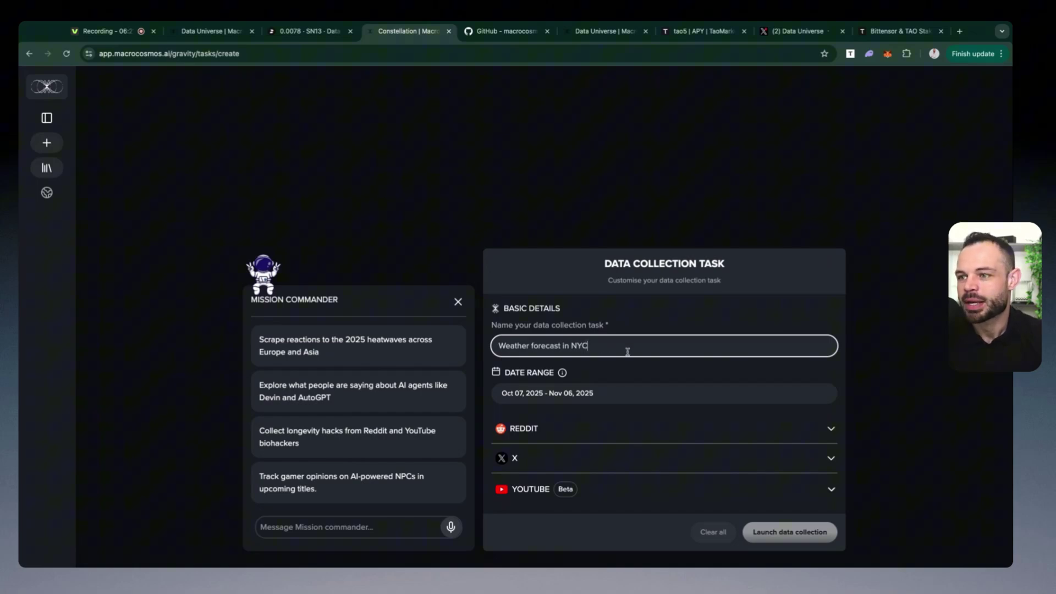
{"action": "triple_click", "coordinate": [583, 351]}
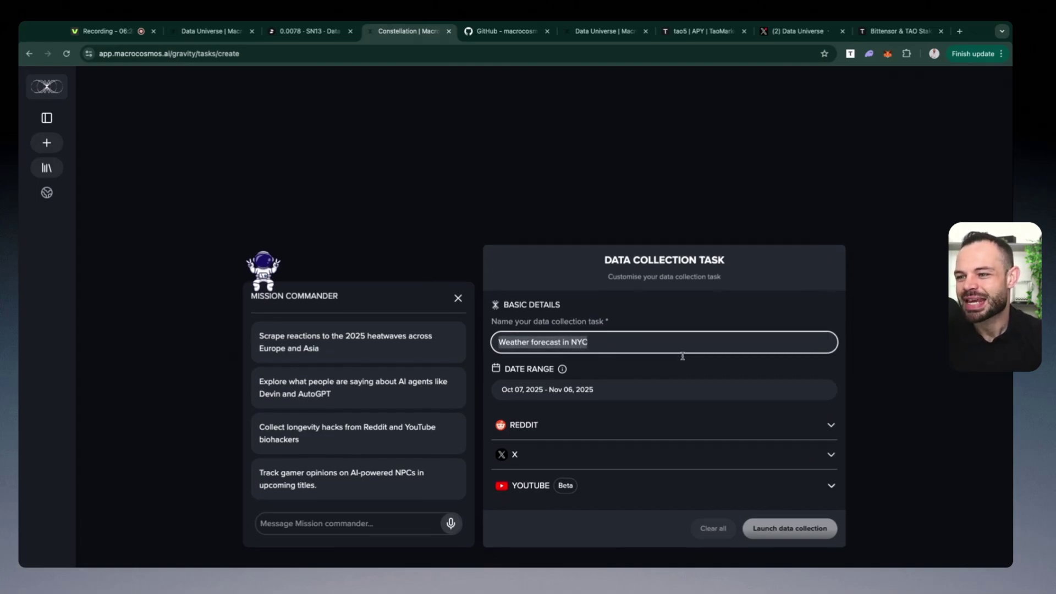
- Expand the Reddit, X and YouTube source options
{"action": "left_click", "coordinate": [831, 428]}
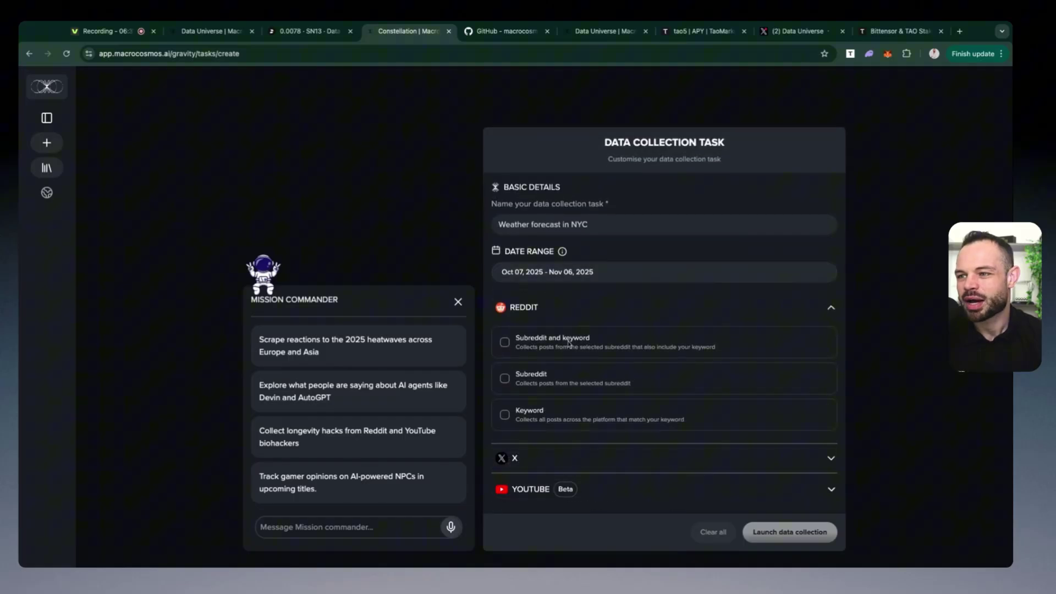
{"action": "left_click", "coordinate": [830, 458]}
{"action": "scroll", "coordinate": [713, 349], "scroll_direction": "down", "scroll_amount": 2}
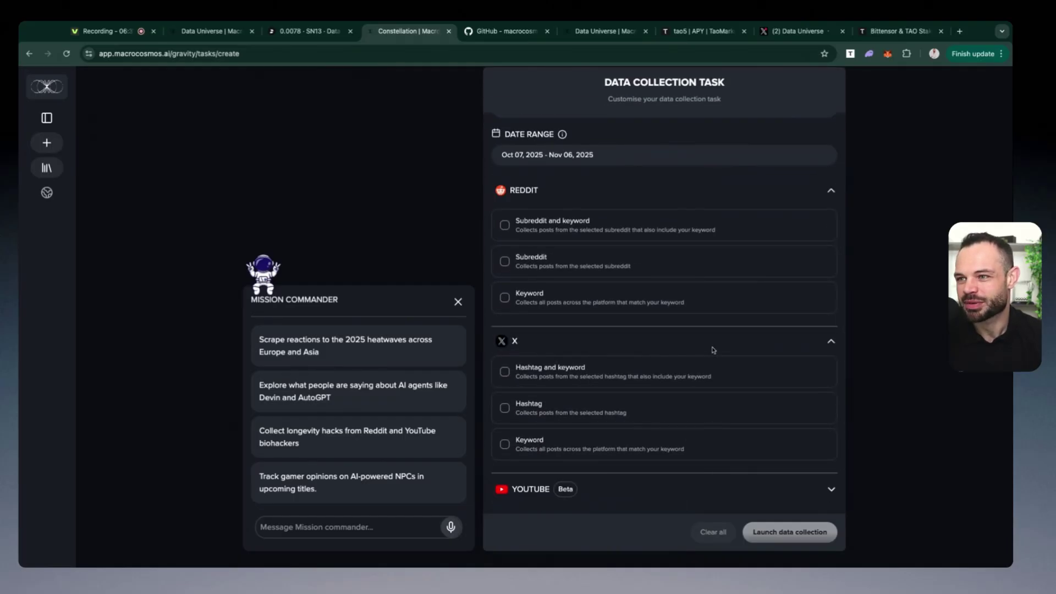
{"action": "left_click", "coordinate": [830, 489]}
{"action": "scroll", "coordinate": [697, 345], "scroll_direction": "down", "scroll_amount": 1}
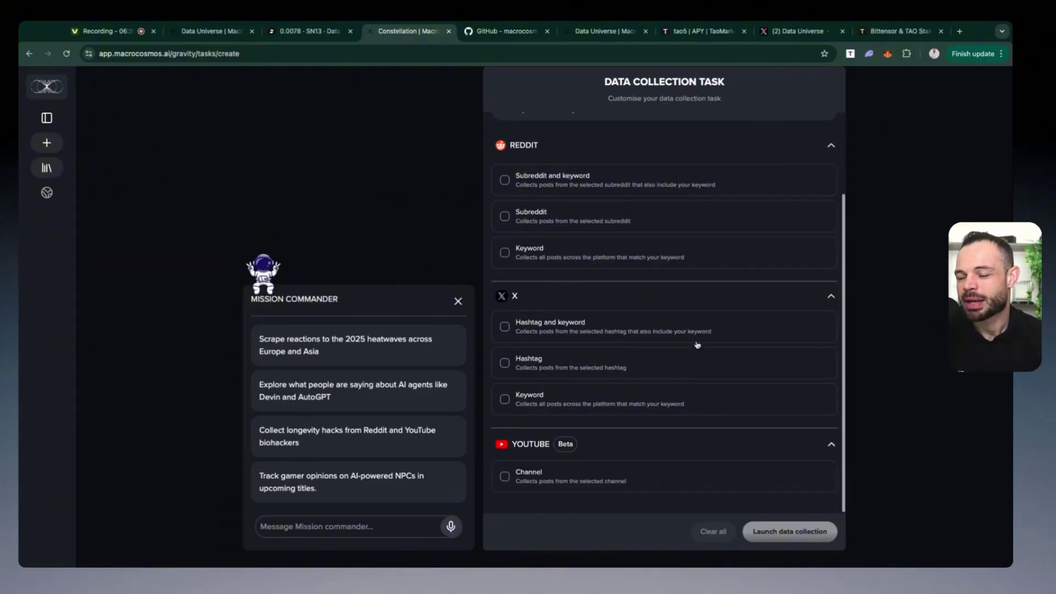
- Add 'weather NYC' as an X keyword and launch the data collection
{"action": "left_click", "coordinate": [505, 400]}
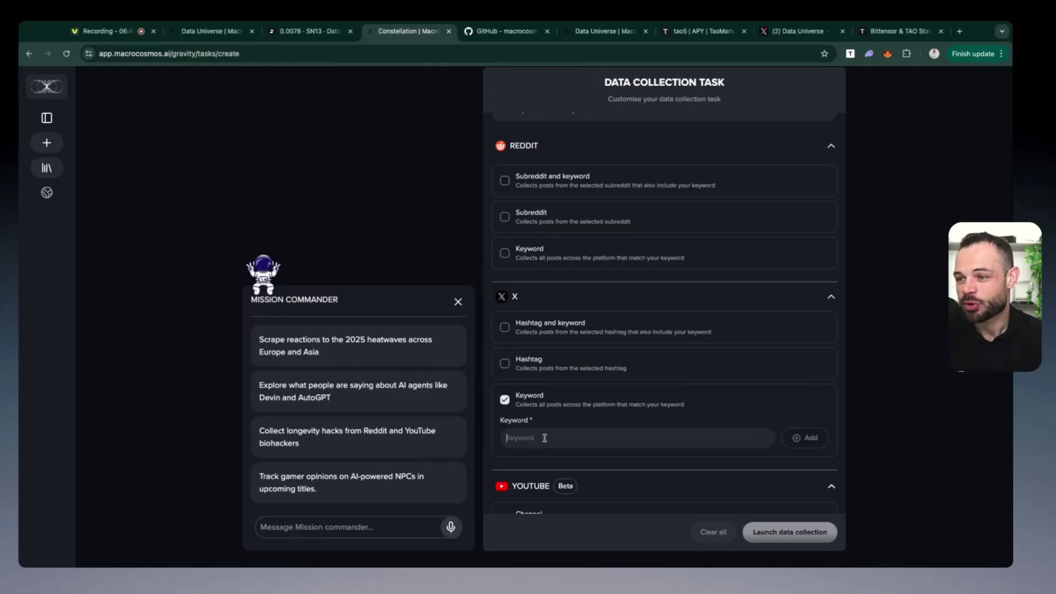
{"action": "type", "text": "wetah"}
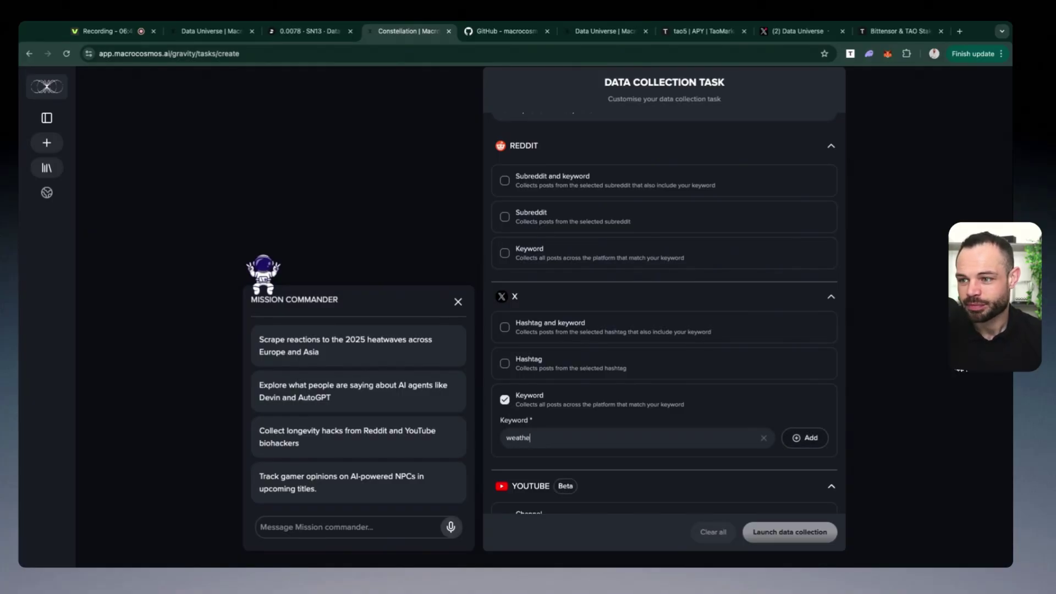
{"action": "type", "text": "er NYC"}
{"action": "left_click", "coordinate": [804, 437]}
{"action": "scroll", "coordinate": [599, 467], "scroll_direction": "down", "scroll_amount": 1}
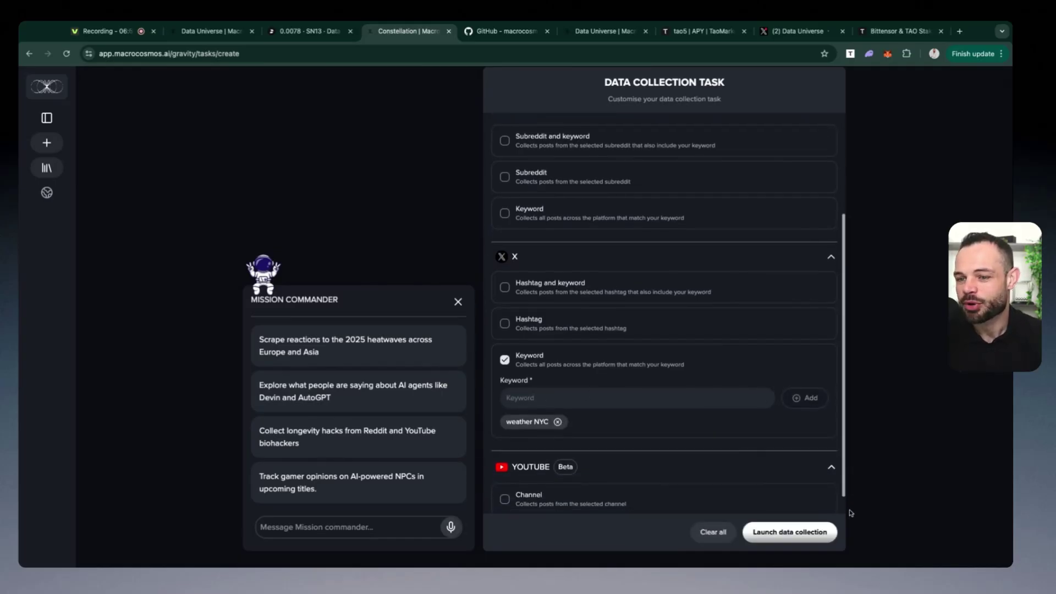
{"action": "left_click", "coordinate": [792, 531]}
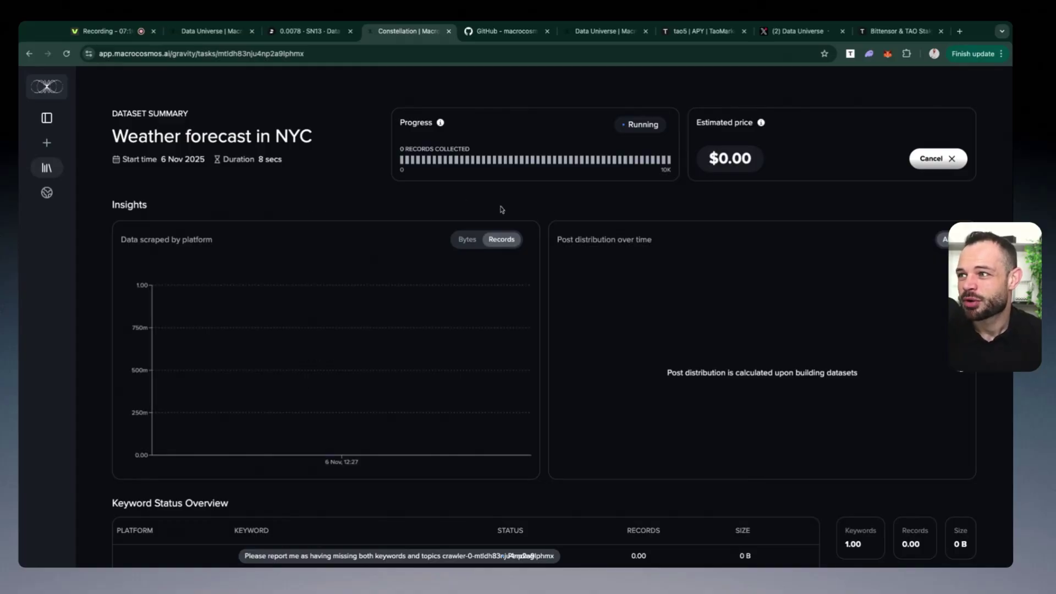
- Scroll through the task's Dataset Summary, Insights and Keyword Status Overview
{"action": "scroll", "coordinate": [562, 205], "scroll_direction": "down", "scroll_amount": 2}
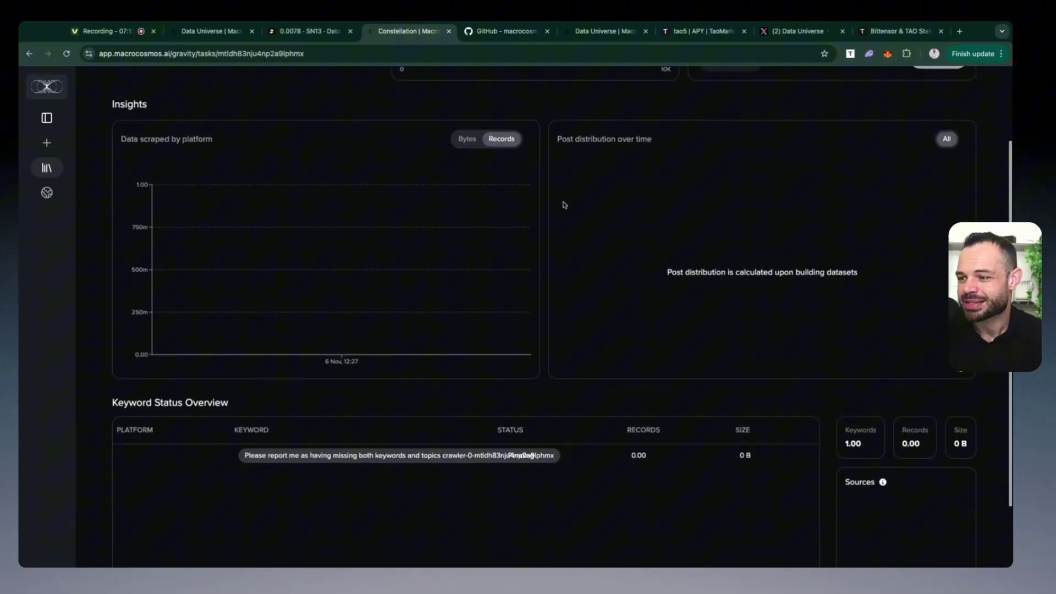
{"action": "scroll", "coordinate": [448, 373], "scroll_direction": "down", "scroll_amount": 1}
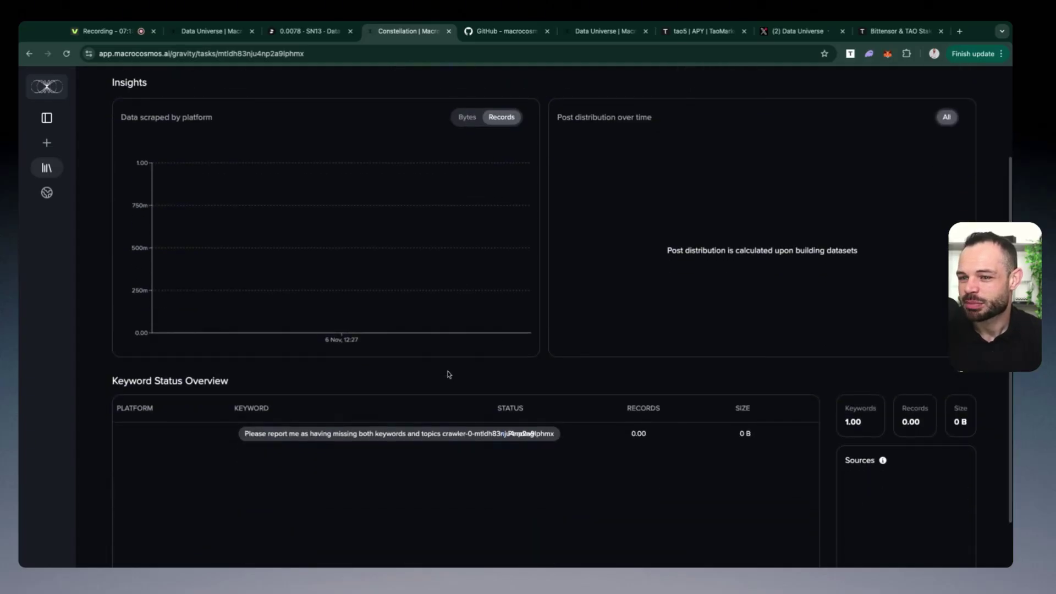
{"action": "scroll", "coordinate": [448, 372], "scroll_direction": "up", "scroll_amount": 2}
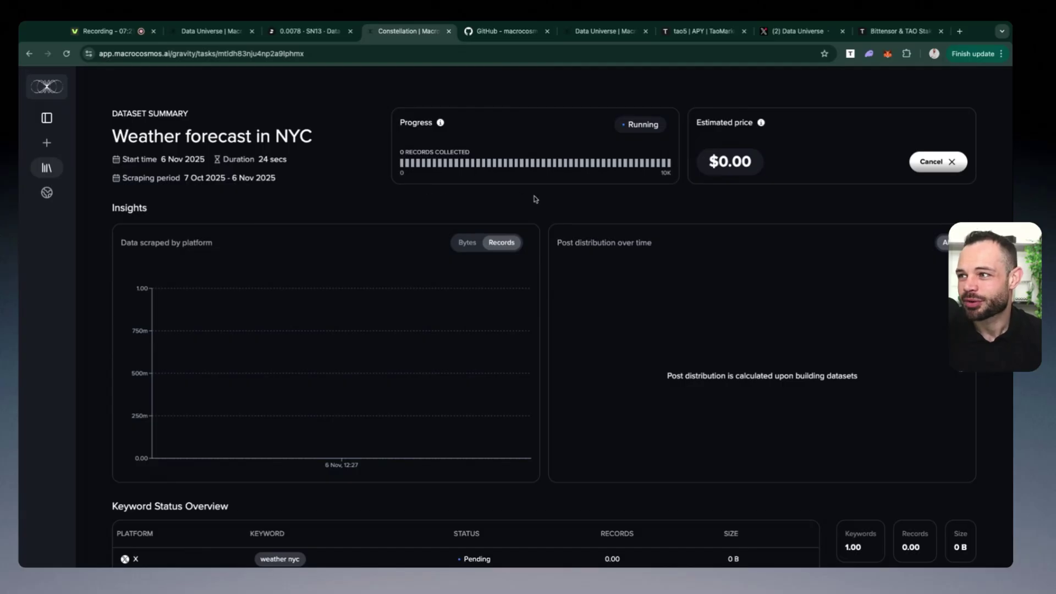
{"action": "scroll", "coordinate": [535, 199], "scroll_direction": "down", "scroll_amount": 2}
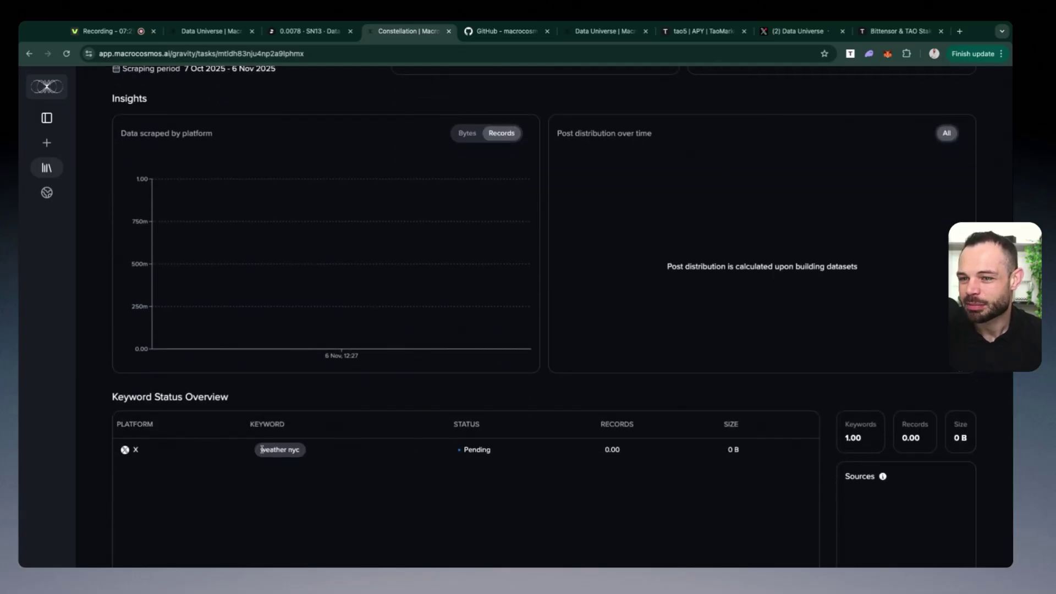
{"action": "scroll", "coordinate": [486, 364], "scroll_direction": "up", "scroll_amount": 2}
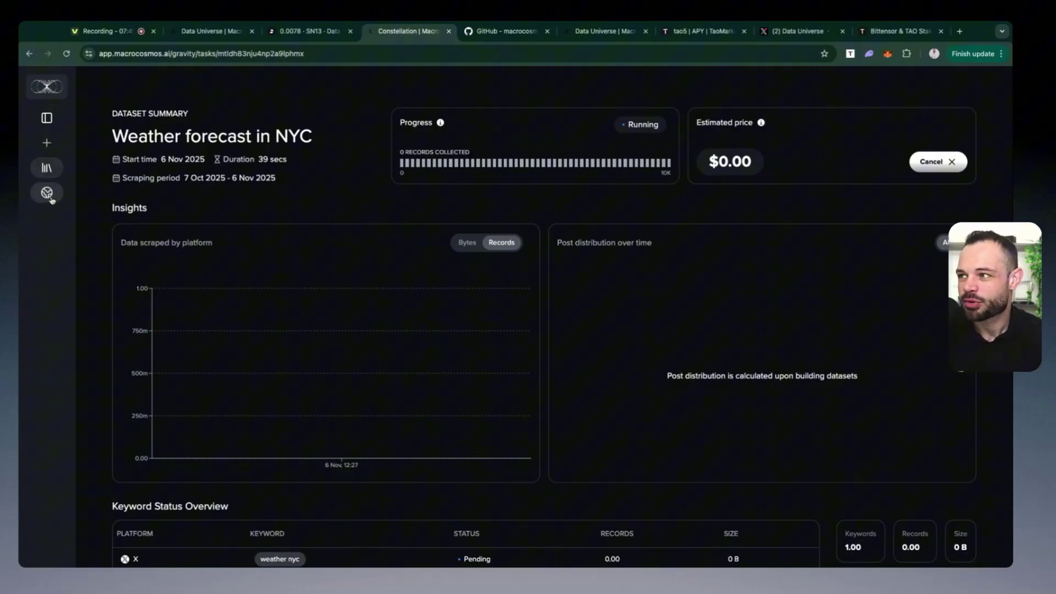
- Open the TAO task from the Tasks list and review its tao halving summary
{"action": "left_click", "coordinate": [47, 167]}
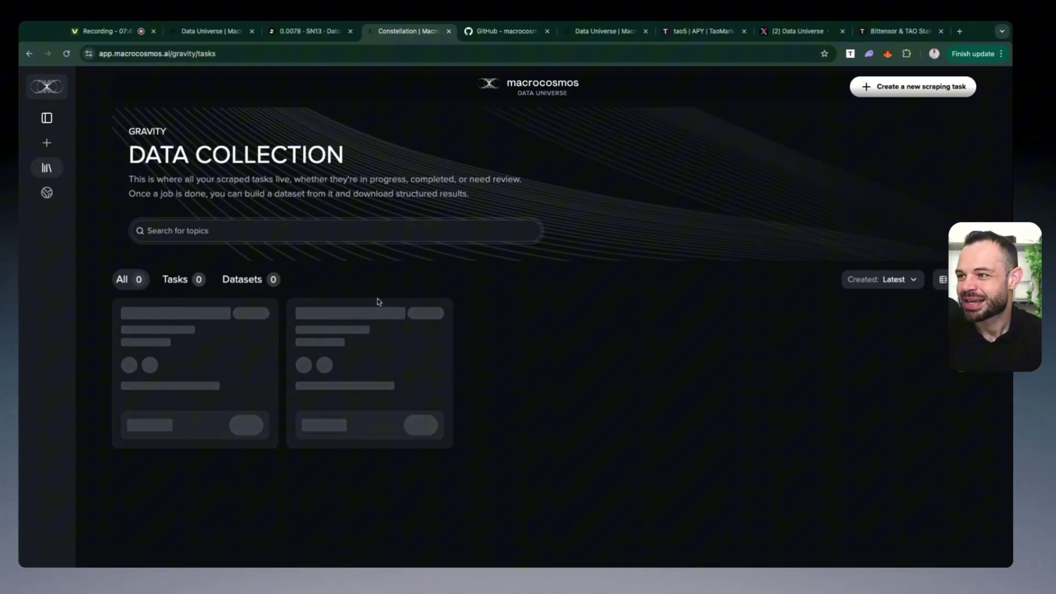
{"action": "left_click", "coordinate": [330, 340]}
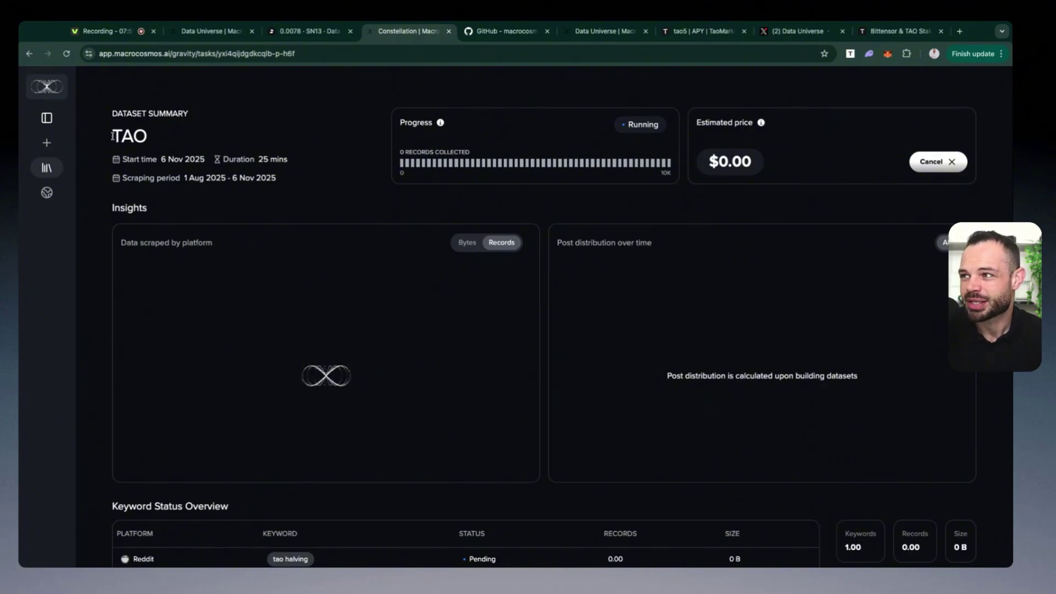
{"action": "left_click_drag", "start_coordinate": [112, 136], "coordinate": [147, 136]}
{"action": "scroll", "coordinate": [365, 348], "scroll_direction": "down", "scroll_amount": 3}
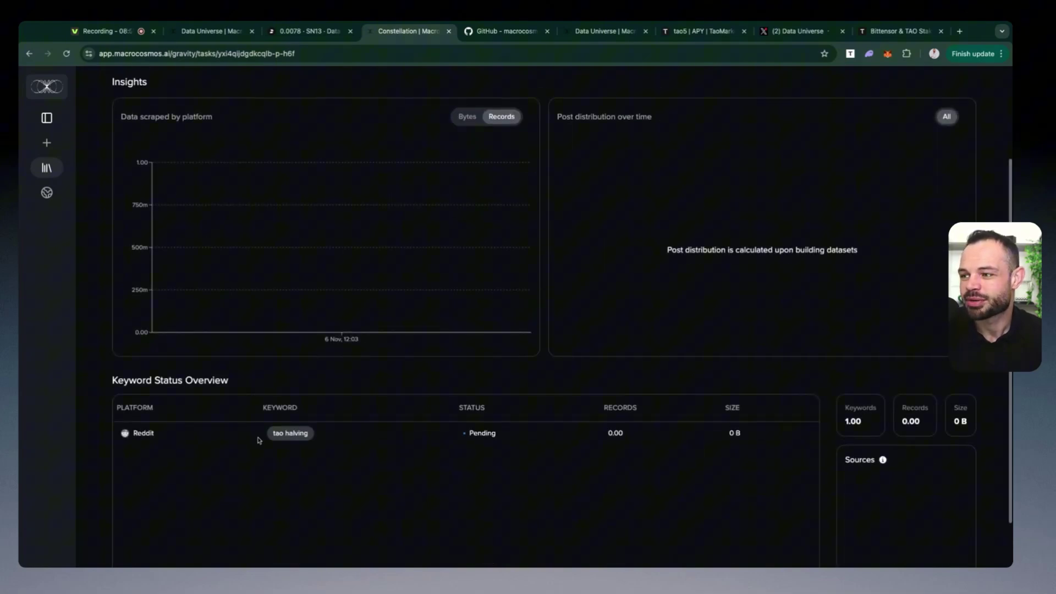
{"action": "scroll", "coordinate": [557, 338], "scroll_direction": "up", "scroll_amount": 3}
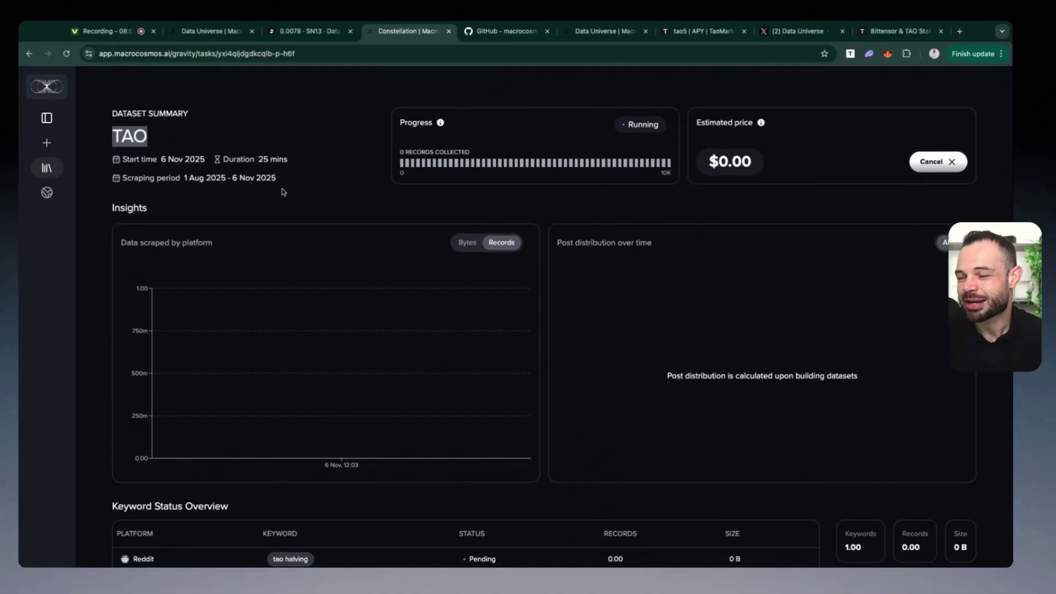
{"action": "left_click", "coordinate": [358, 186]}
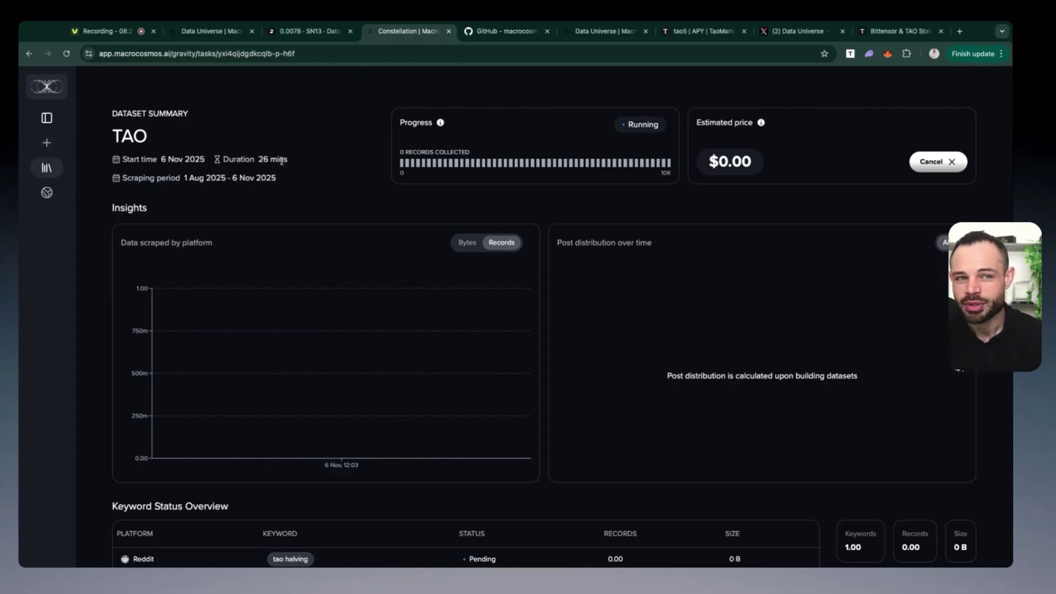
- Open the Marketplace and scroll down through the All Datasets grid
{"action": "left_click", "coordinate": [47, 193]}
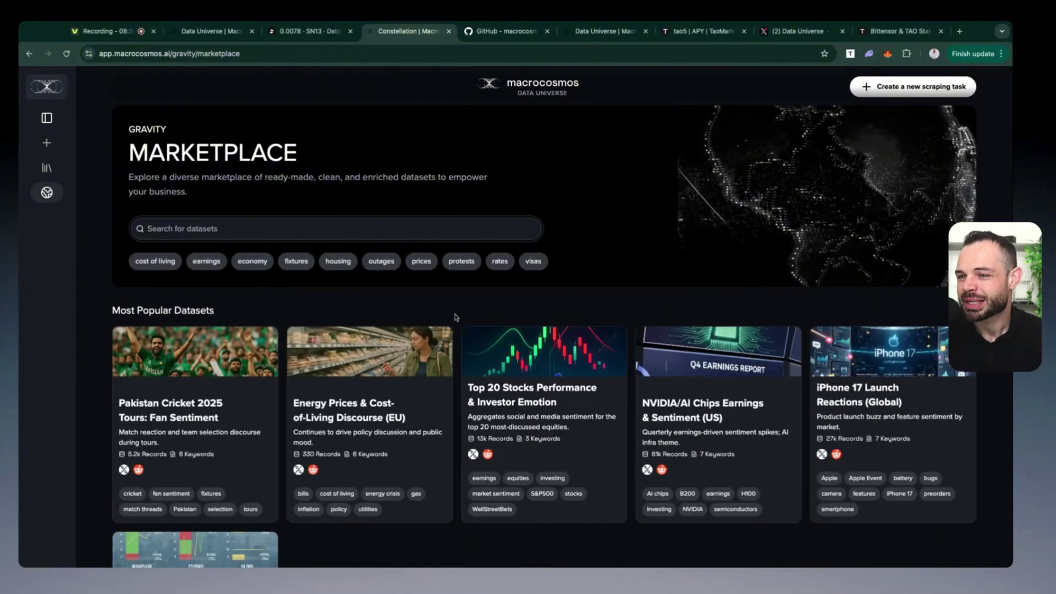
{"action": "scroll", "coordinate": [564, 307], "scroll_direction": "down", "scroll_amount": 3}
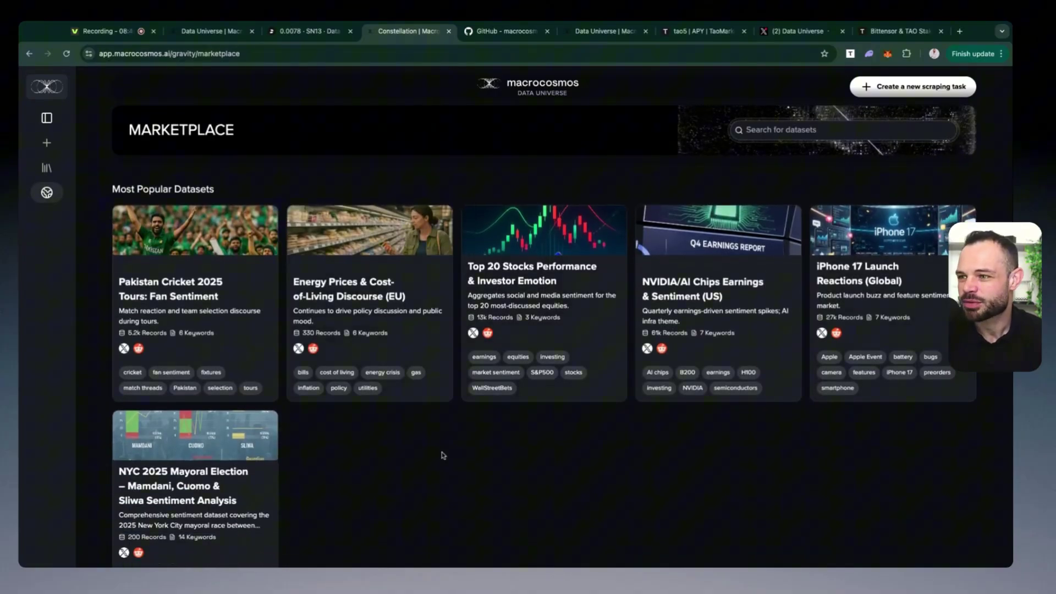
{"action": "scroll", "coordinate": [442, 454], "scroll_direction": "down", "scroll_amount": 5}
{"action": "scroll", "coordinate": [441, 455], "scroll_direction": "down", "scroll_amount": 2}
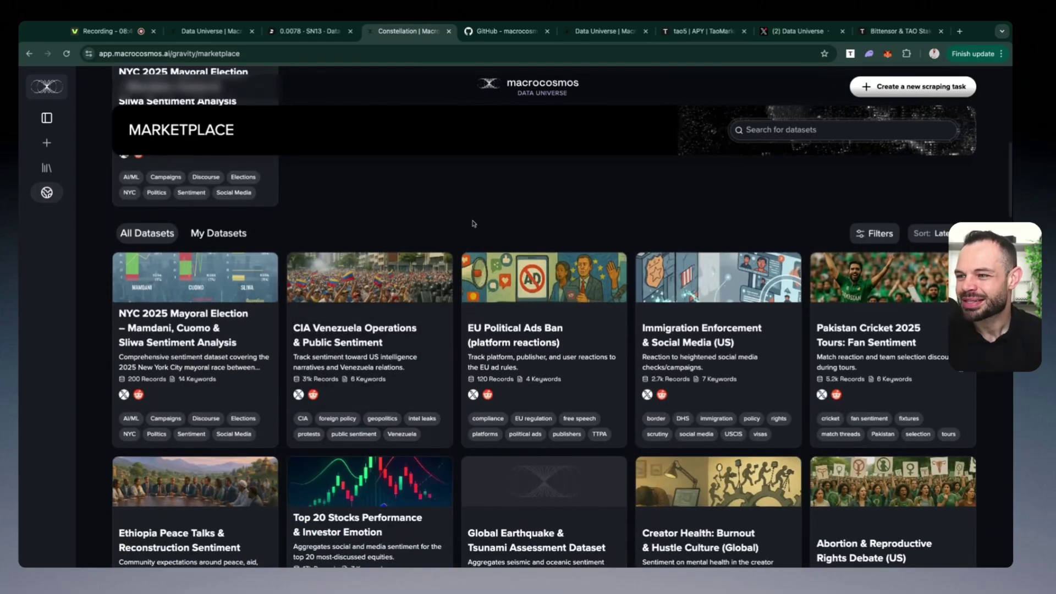
{"action": "scroll", "coordinate": [454, 236], "scroll_direction": "down", "scroll_amount": 3}
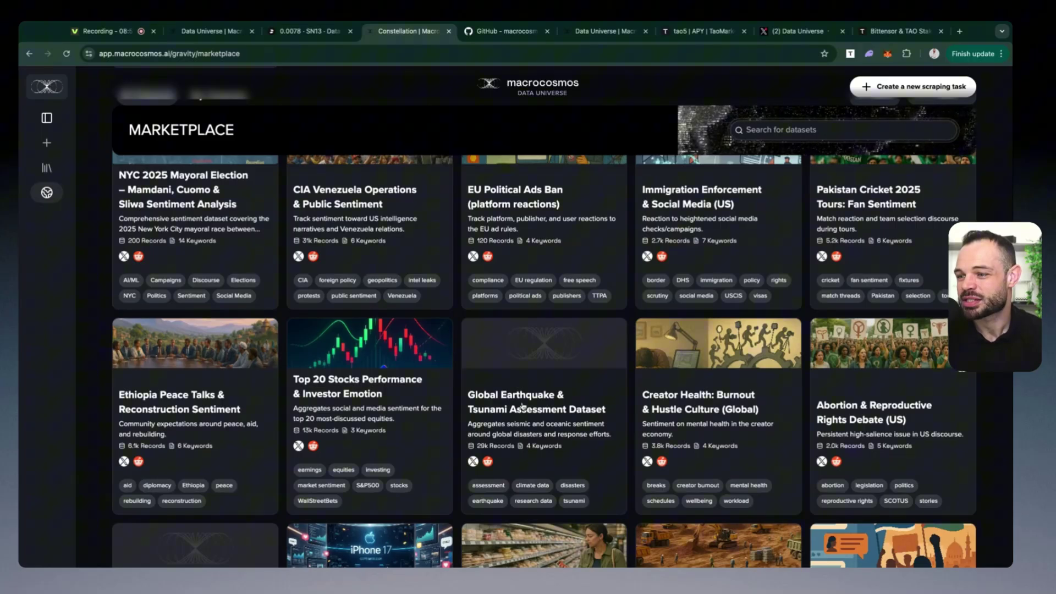
{"action": "left_click", "coordinate": [538, 394]}
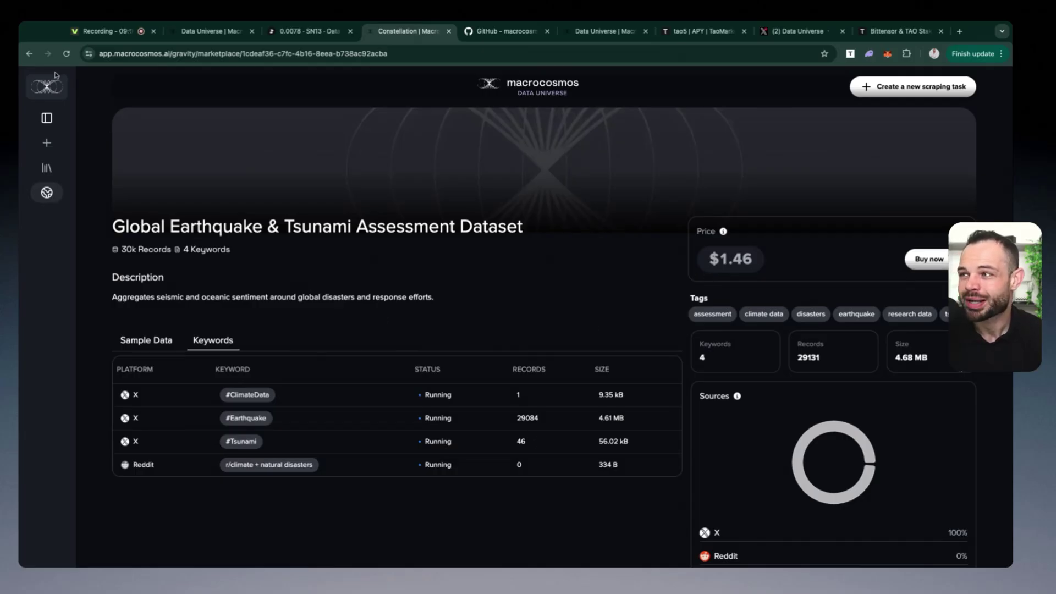
{"action": "left_click", "coordinate": [29, 54]}
{"action": "scroll", "coordinate": [550, 365], "scroll_direction": "down", "scroll_amount": 7}
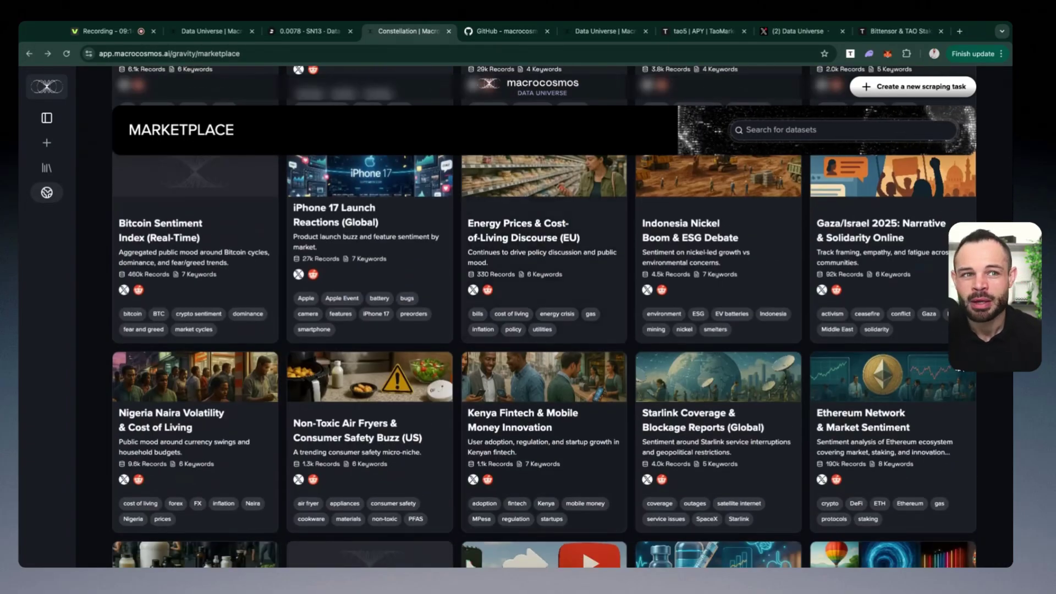
{"action": "scroll", "coordinate": [815, 365], "scroll_direction": "down", "scroll_amount": 2}
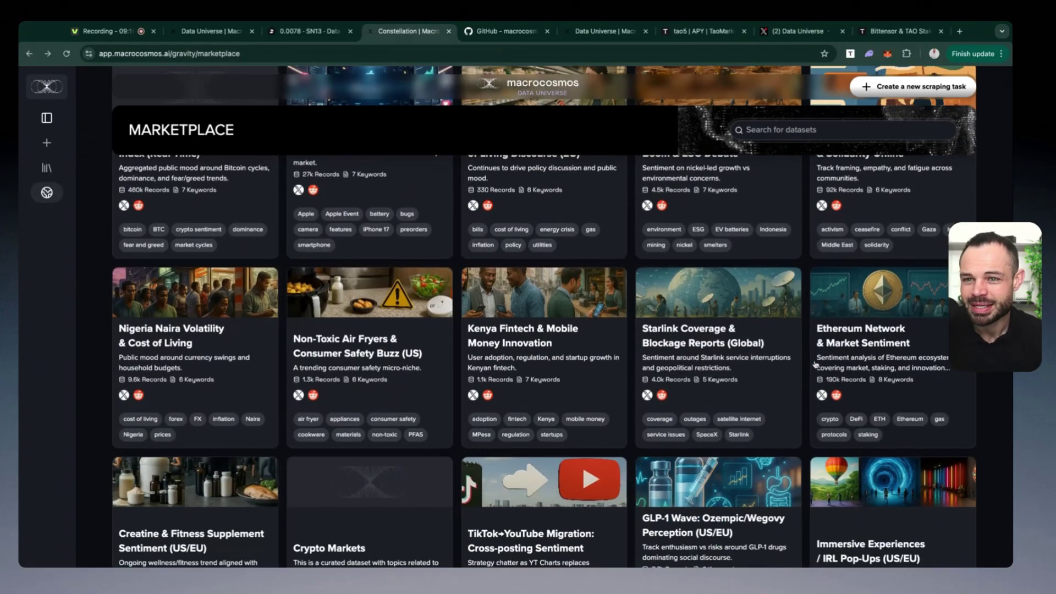
{"action": "scroll", "coordinate": [815, 364], "scroll_direction": "up", "scroll_amount": 10}
{"action": "scroll", "coordinate": [855, 440], "scroll_direction": "down", "scroll_amount": 1}
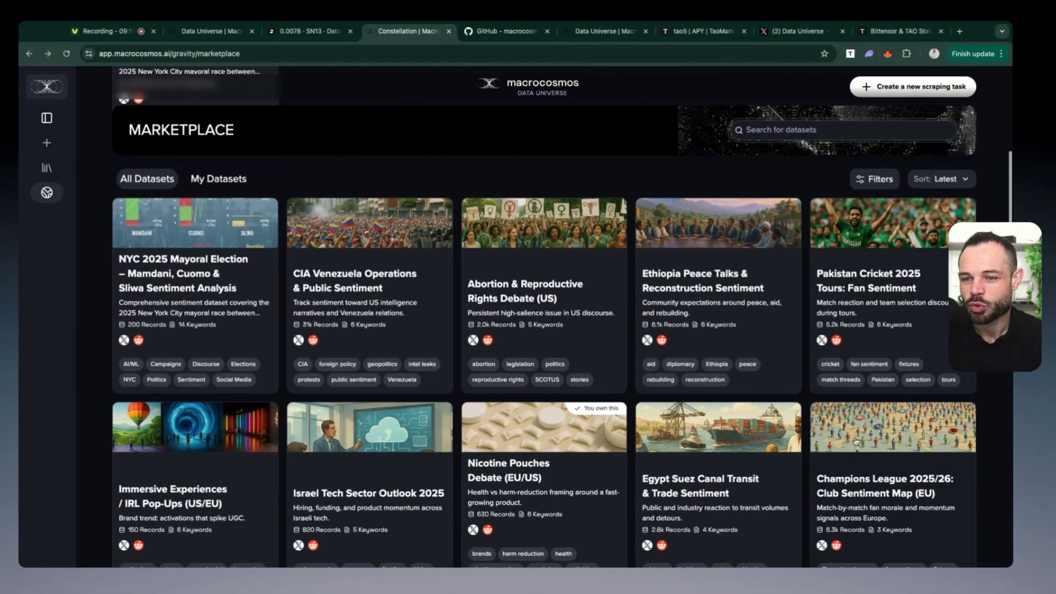
{"action": "scroll", "coordinate": [856, 440], "scroll_direction": "down", "scroll_amount": 12}
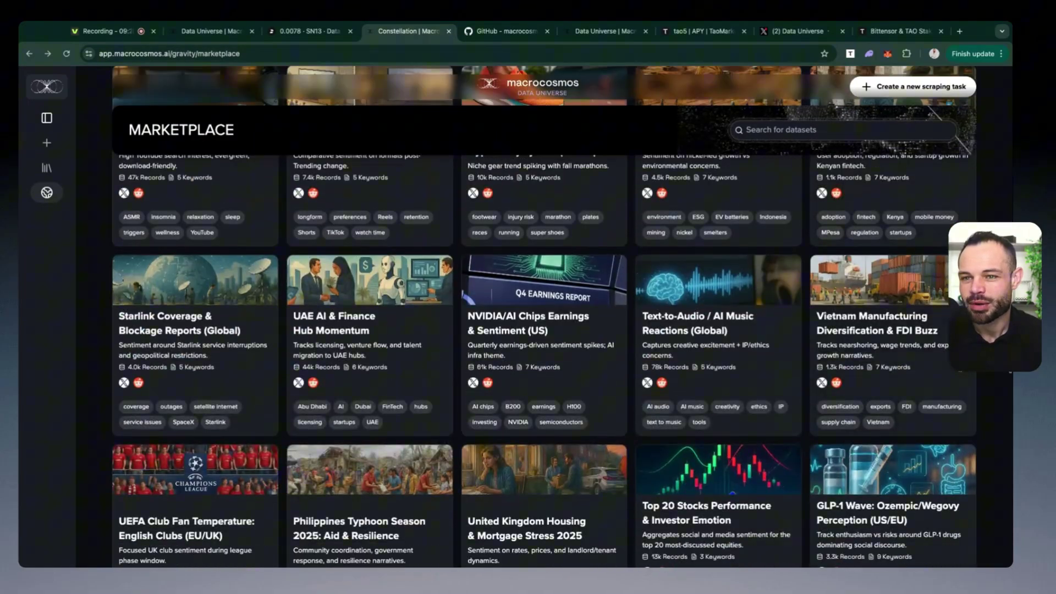
{"action": "scroll", "coordinate": [601, 409], "scroll_direction": "down", "scroll_amount": 8}
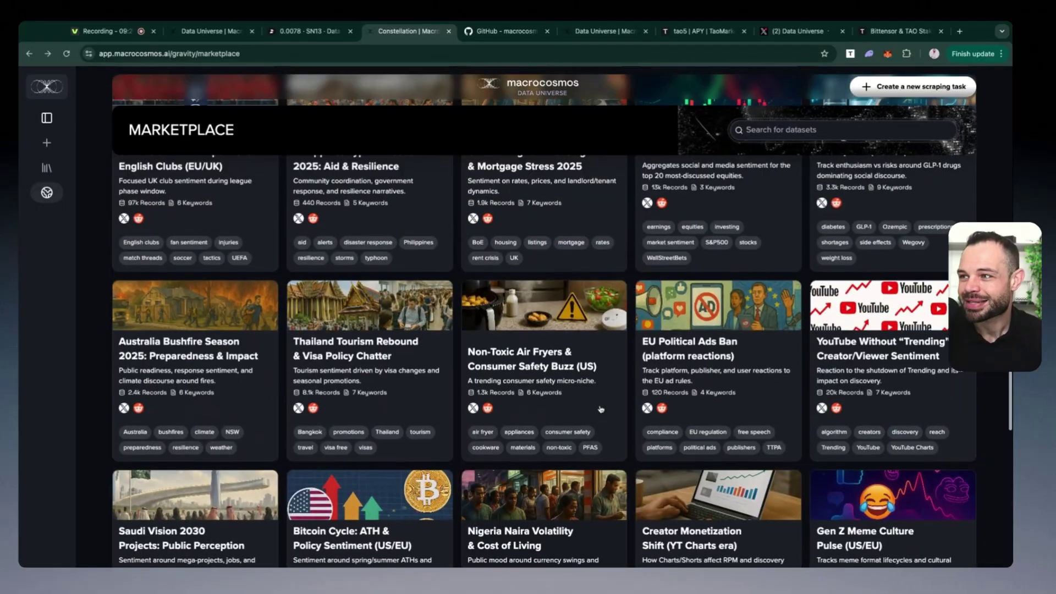
{"action": "scroll", "coordinate": [601, 409], "scroll_direction": "up", "scroll_amount": 8}
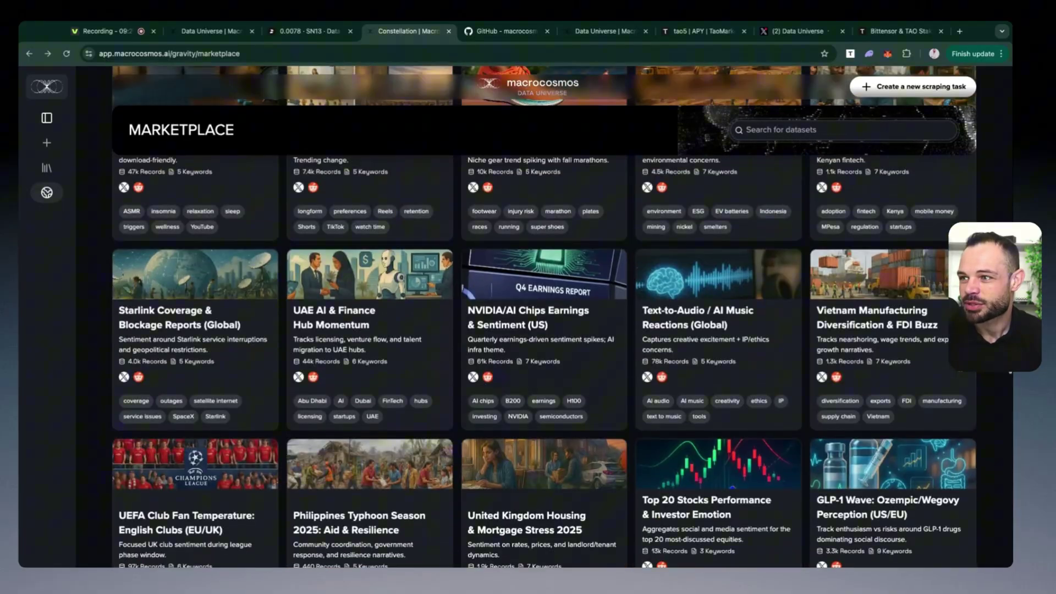
{"action": "scroll", "coordinate": [545, 316], "scroll_direction": "up", "scroll_amount": 3}
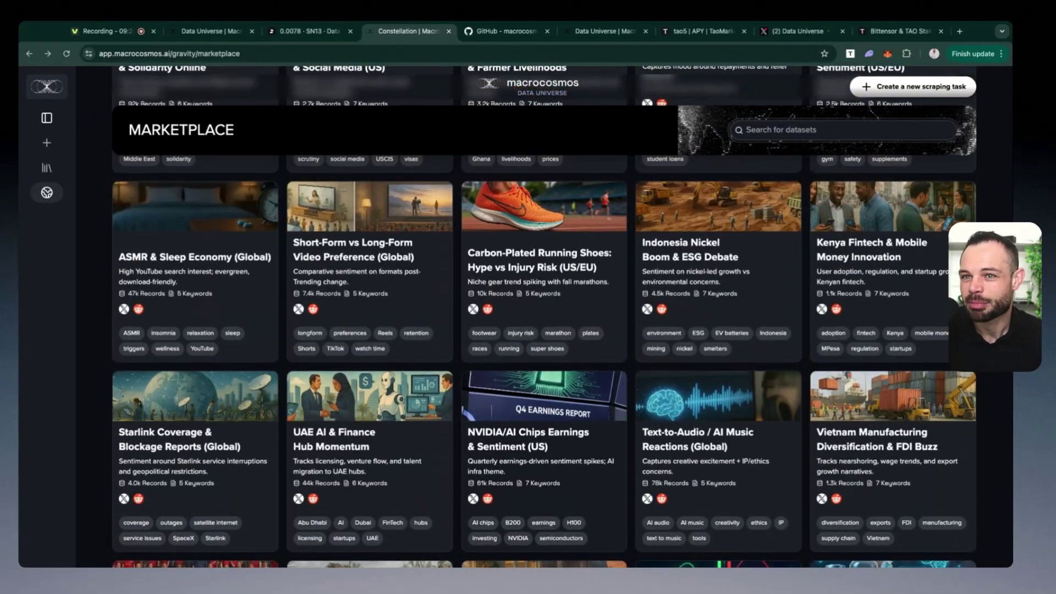
{"action": "scroll", "coordinate": [544, 317], "scroll_direction": "up", "scroll_amount": 1}
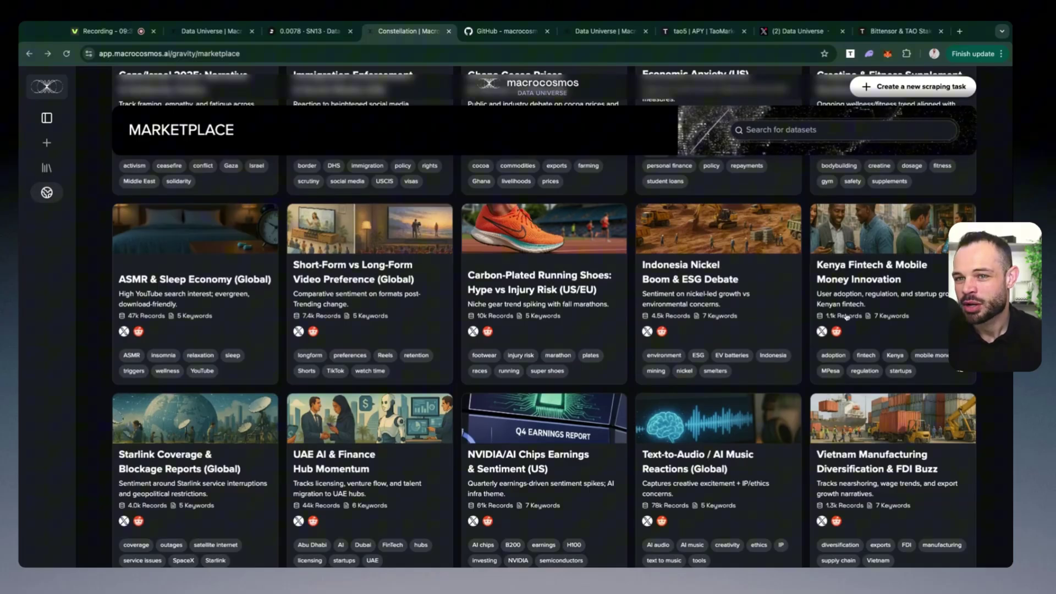
- Buy the Kenya Fintech & Mobile Money Innovation dataset with Buy now and Pay & Download
{"action": "left_click", "coordinate": [861, 265]}
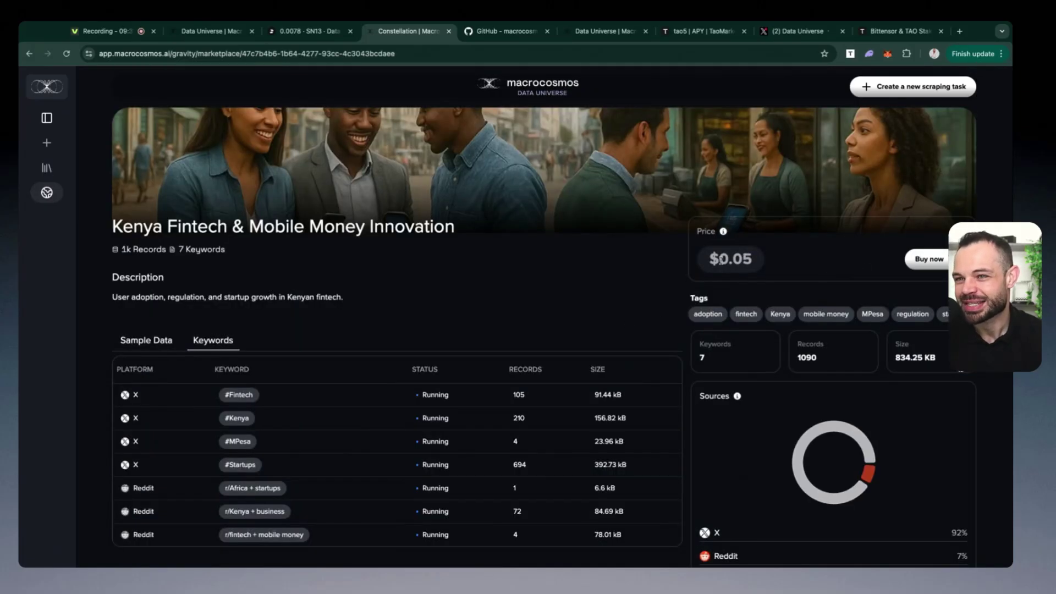
{"action": "left_click", "coordinate": [925, 261]}
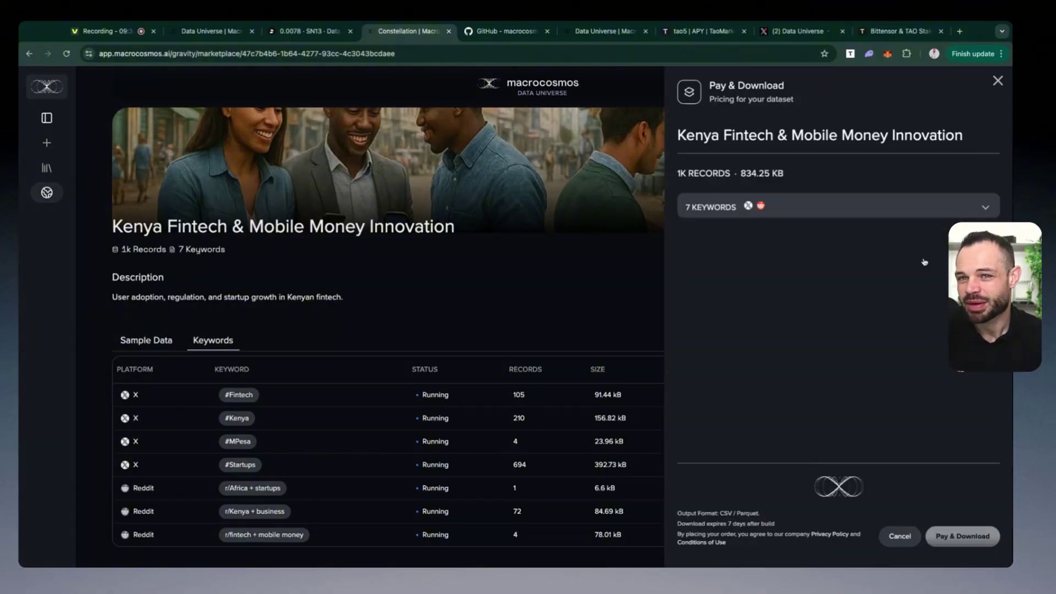
{"action": "left_click", "coordinate": [954, 537]}
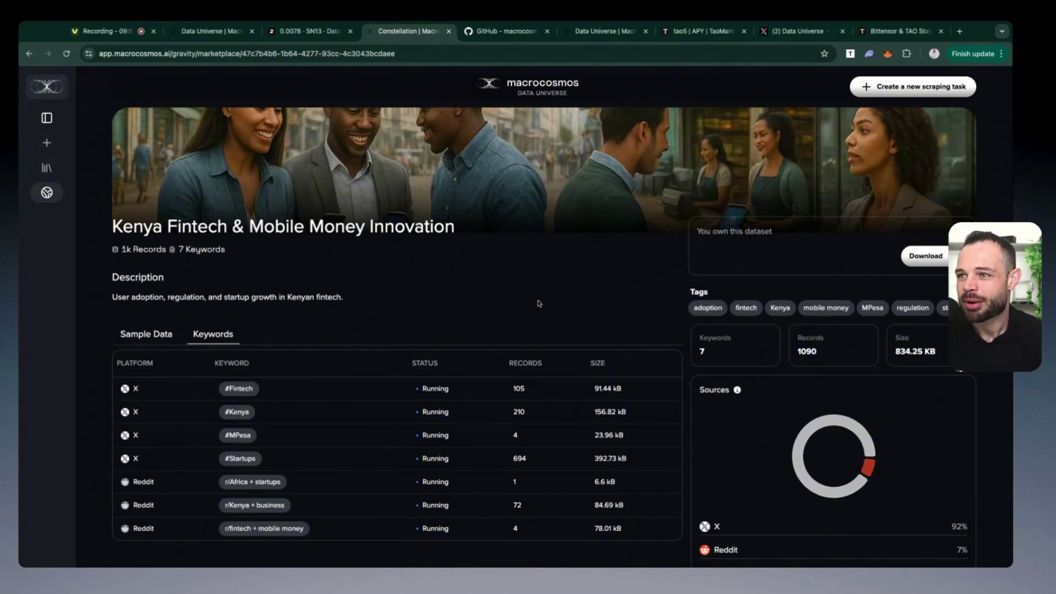
- Return to the Marketplace listing and scroll to its top
{"action": "scroll", "coordinate": [541, 302], "scroll_direction": "up", "scroll_amount": 2}
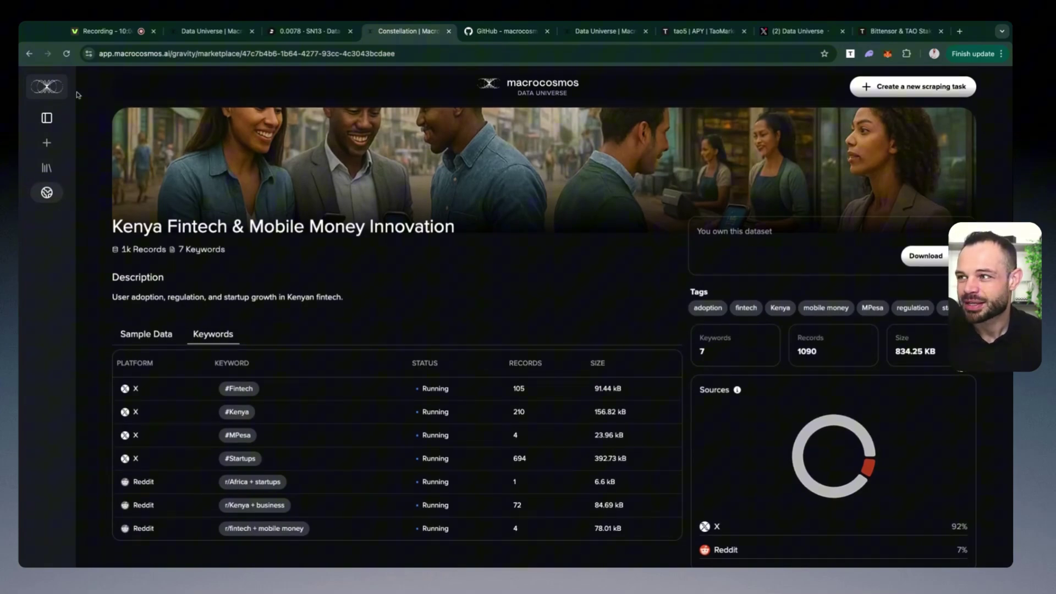
{"action": "left_click", "coordinate": [29, 54]}
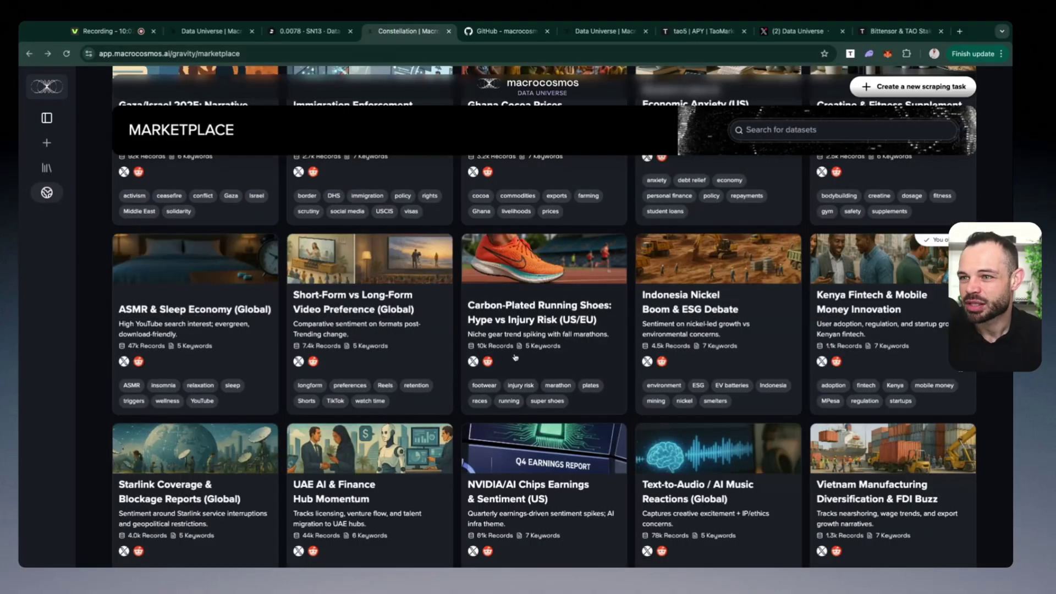
{"action": "scroll", "coordinate": [442, 381], "scroll_direction": "up", "scroll_amount": 15}
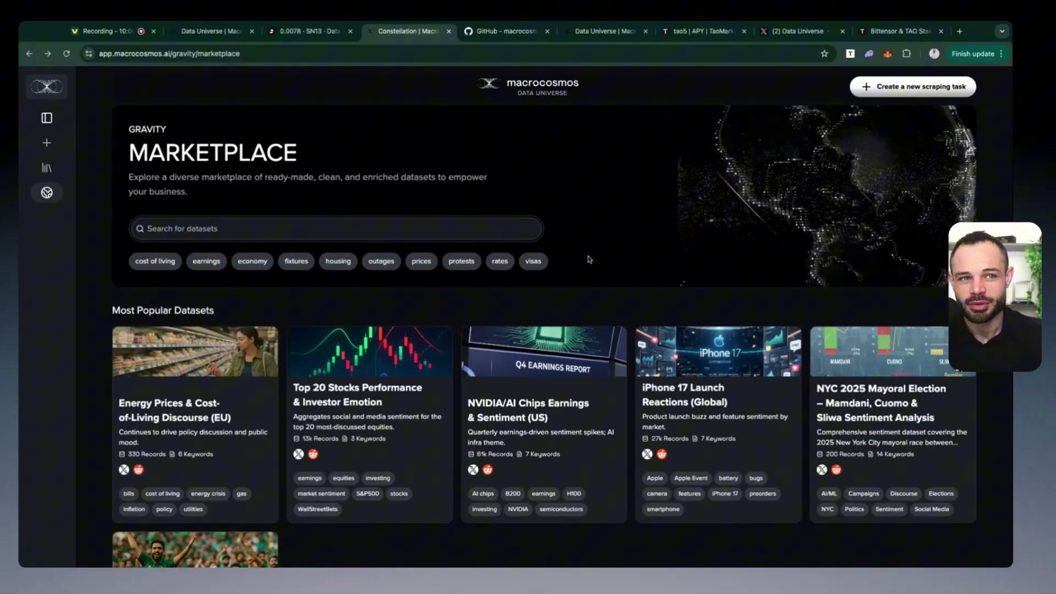
- Return to the Data Universe homepage and scroll down to its use-case cards
{"action": "left_click", "coordinate": [214, 31]}
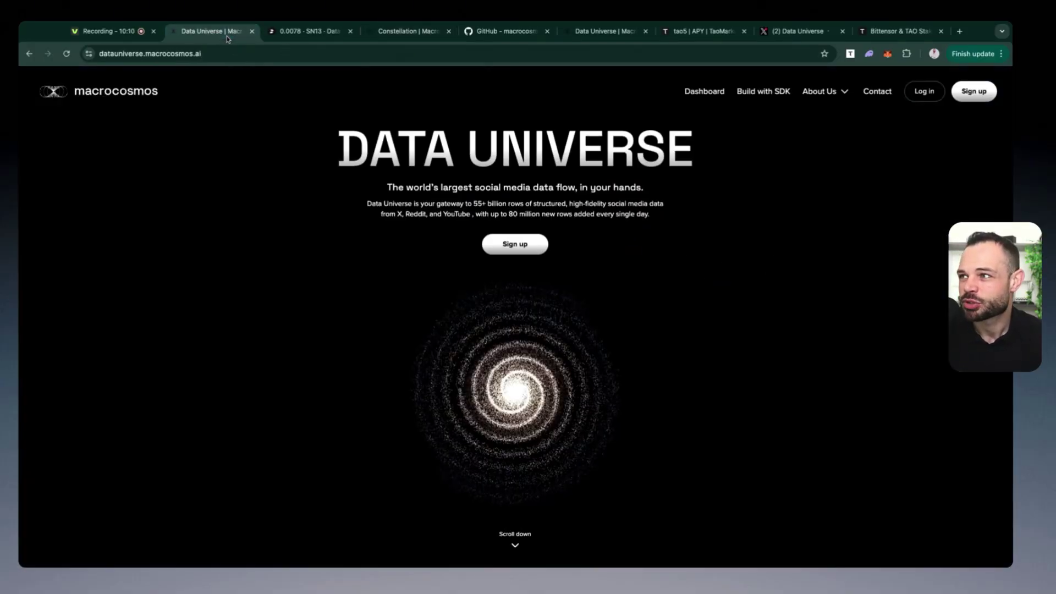
{"action": "scroll", "coordinate": [591, 315], "scroll_direction": "down", "scroll_amount": 5}
{"action": "scroll", "coordinate": [592, 315], "scroll_direction": "down", "scroll_amount": 15}
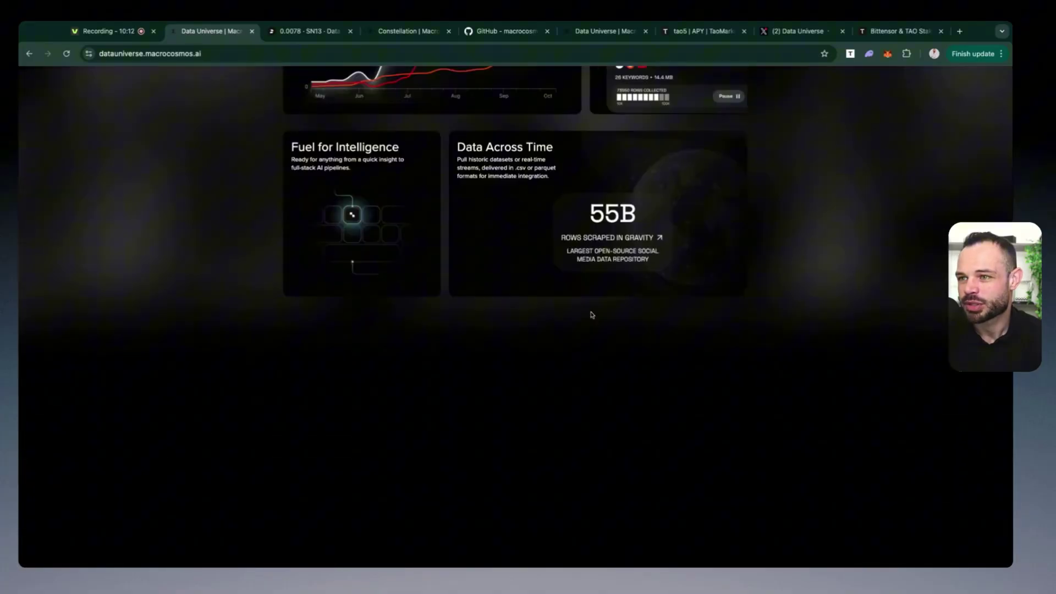
{"action": "scroll", "coordinate": [591, 314], "scroll_direction": "up", "scroll_amount": 8}
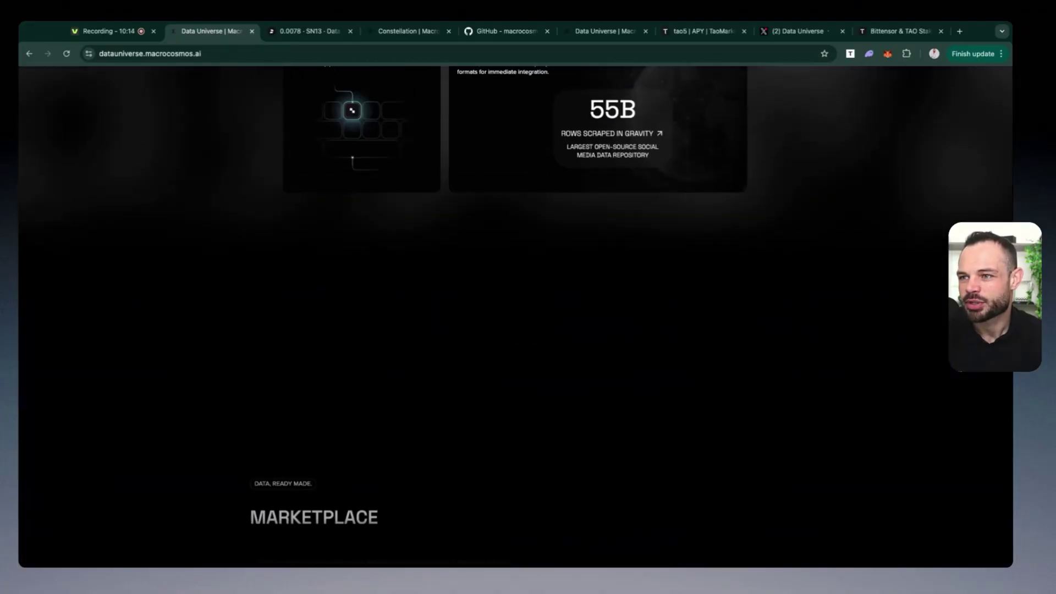
{"action": "scroll", "coordinate": [591, 315], "scroll_direction": "down", "scroll_amount": 15}
{"action": "scroll", "coordinate": [591, 314], "scroll_direction": "down", "scroll_amount": 3}
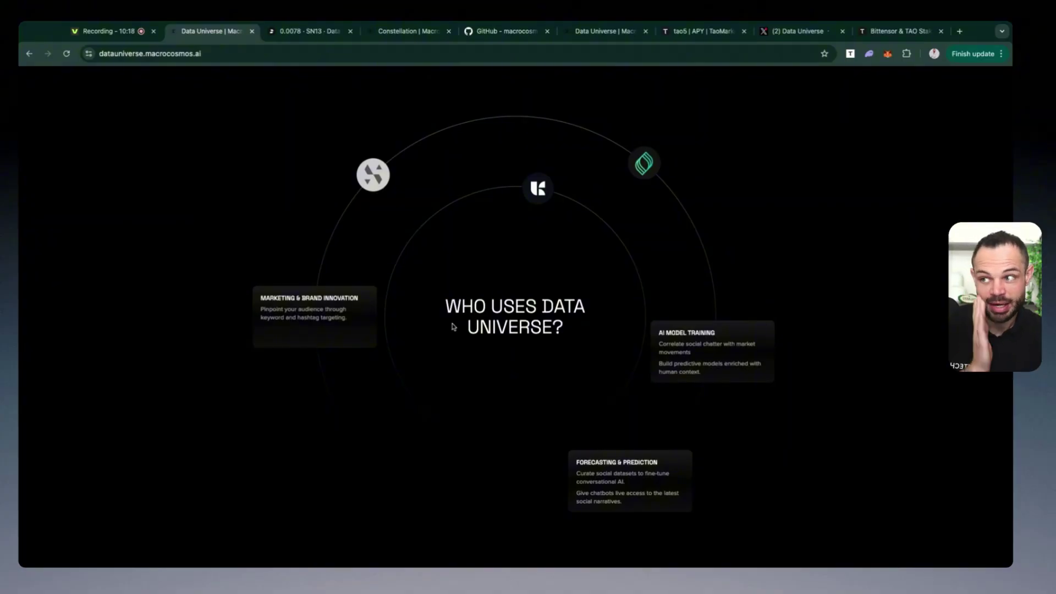
- Highlight the MARKETING & BRAND INNOVATION card's description and title while explaining them
{"action": "mouse_move", "coordinate": [270, 299]}
{"action": "left_mouse_down"}
{"action": "mouse_move", "coordinate": [355, 300]}
{"action": "mouse_move", "coordinate": [270, 307]}
{"action": "mouse_move", "coordinate": [272, 316]}
{"action": "left_mouse_up"}
{"action": "left_click", "coordinate": [270, 308]}
{"action": "left_click", "coordinate": [272, 316]}
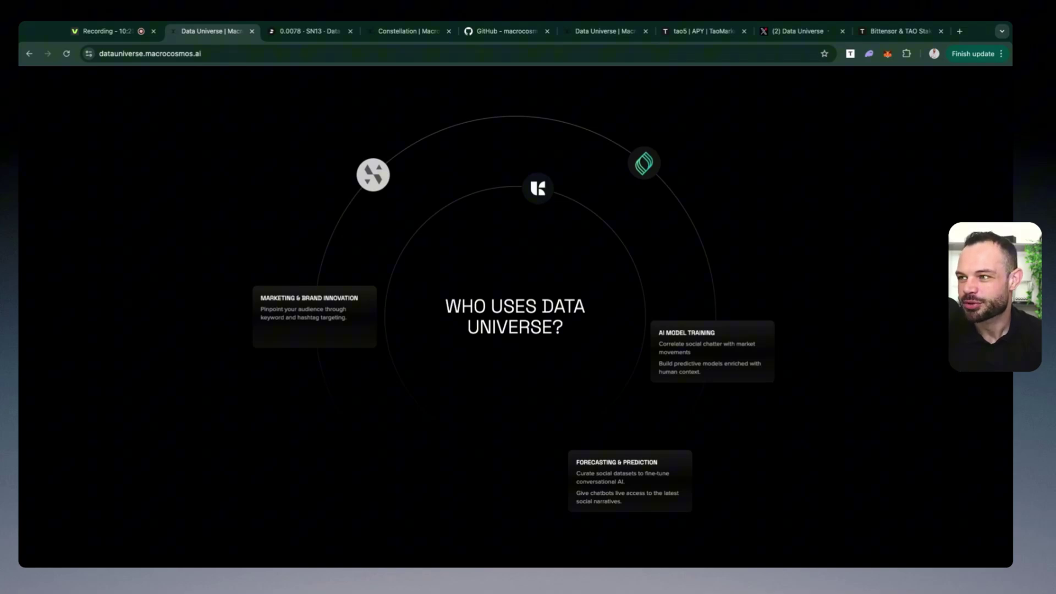
{"action": "left_click_drag", "start_coordinate": [264, 297], "coordinate": [341, 298]}
{"action": "left_click", "coordinate": [264, 298]}
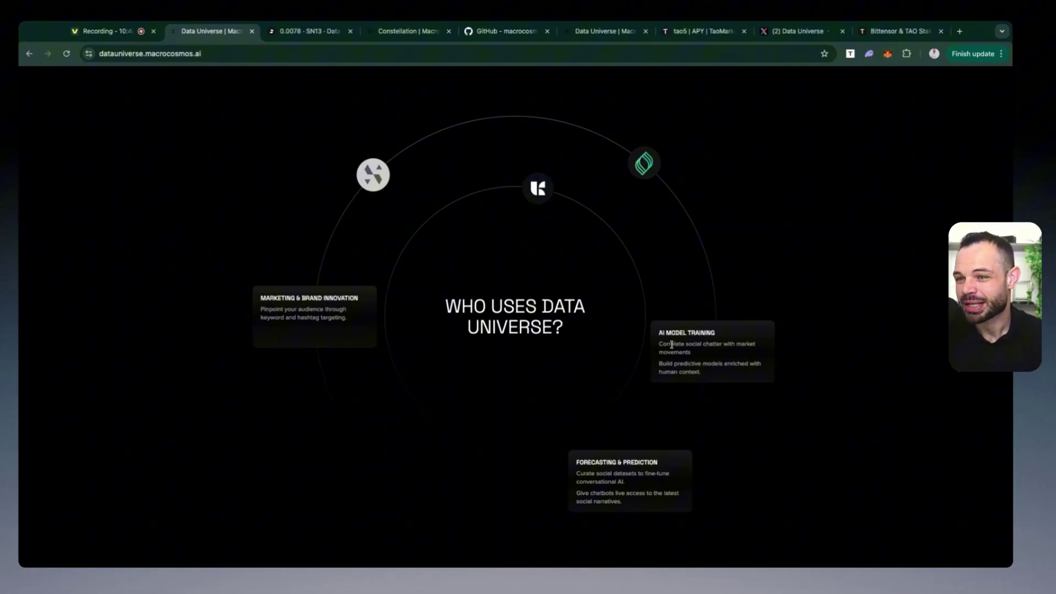
- Highlight the AI Model Training card's description lines and both paragraphs
{"action": "left_click_drag", "start_coordinate": [671, 345], "coordinate": [741, 344]}
{"action": "left_click", "coordinate": [711, 365]}
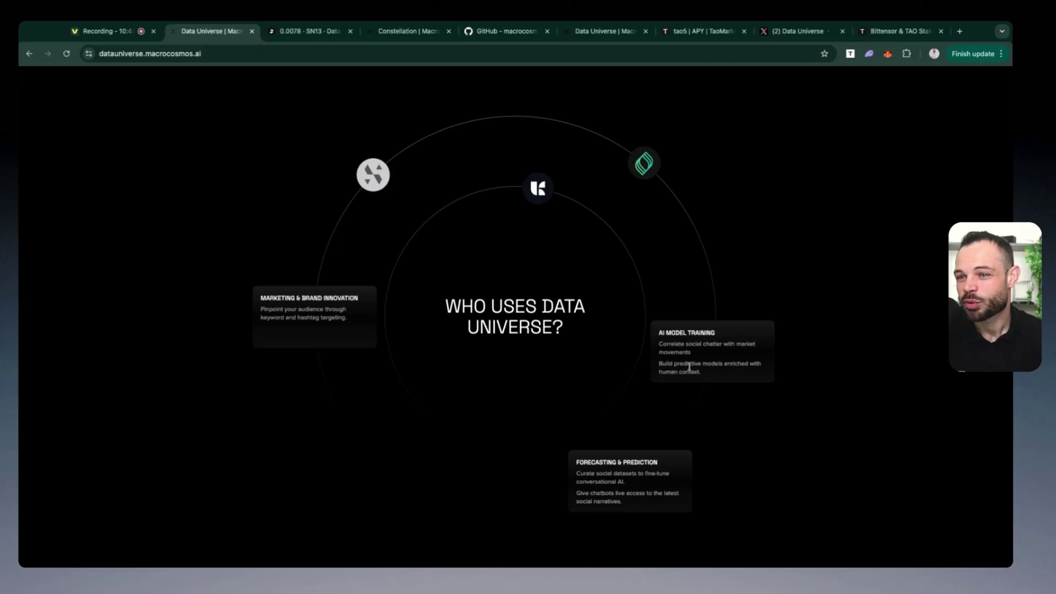
{"action": "left_click_drag", "start_coordinate": [670, 365], "coordinate": [746, 365]}
{"action": "left_click", "coordinate": [743, 365]}
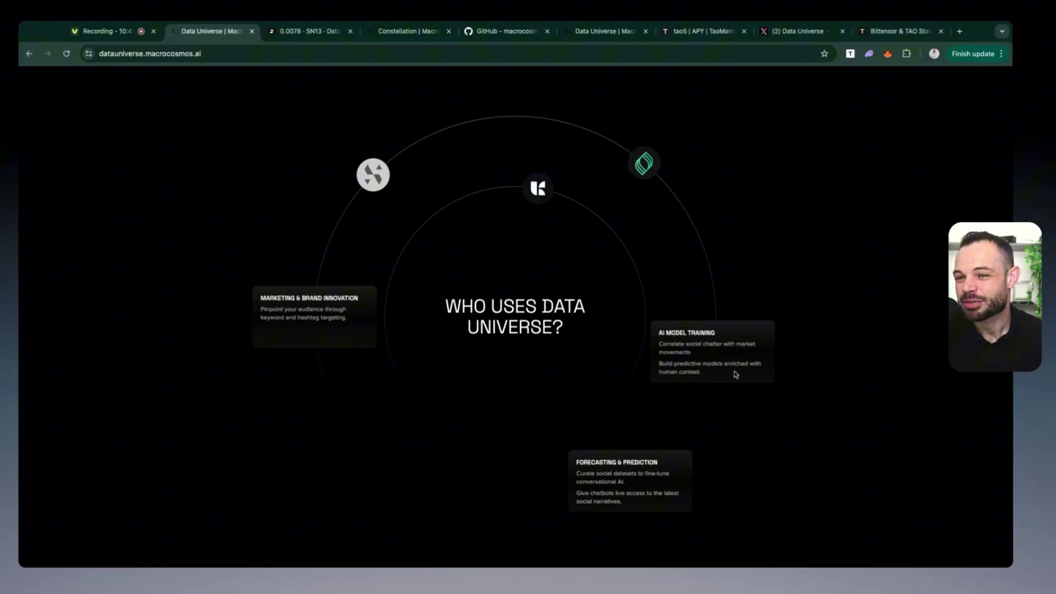
{"action": "left_click_drag", "start_coordinate": [666, 344], "coordinate": [718, 375]}
{"action": "left_click", "coordinate": [666, 342]}
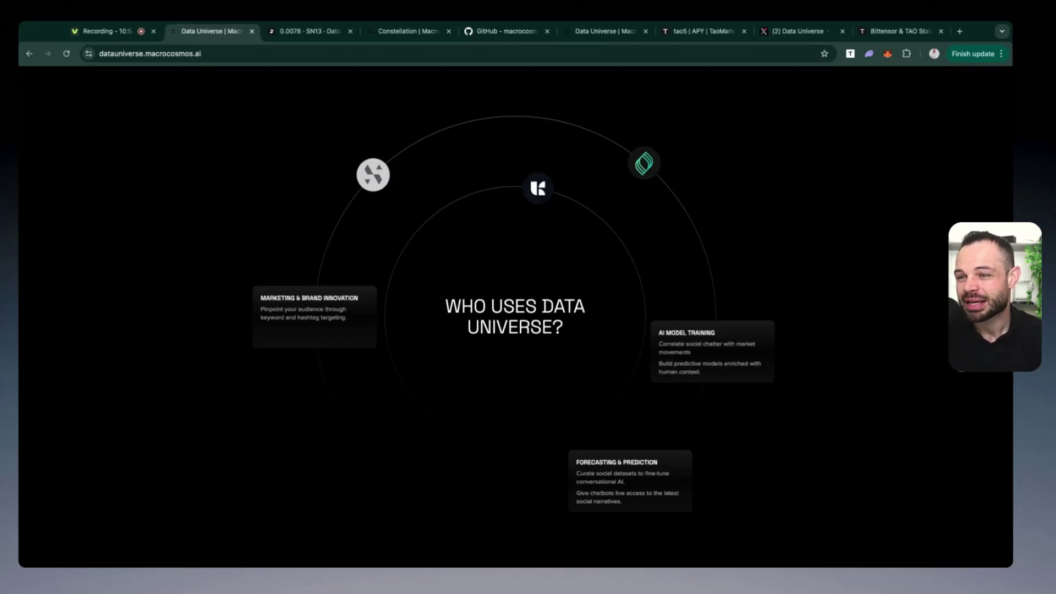
{"action": "left_click_drag", "start_coordinate": [659, 344], "coordinate": [709, 373]}
{"action": "left_click", "coordinate": [723, 374]}
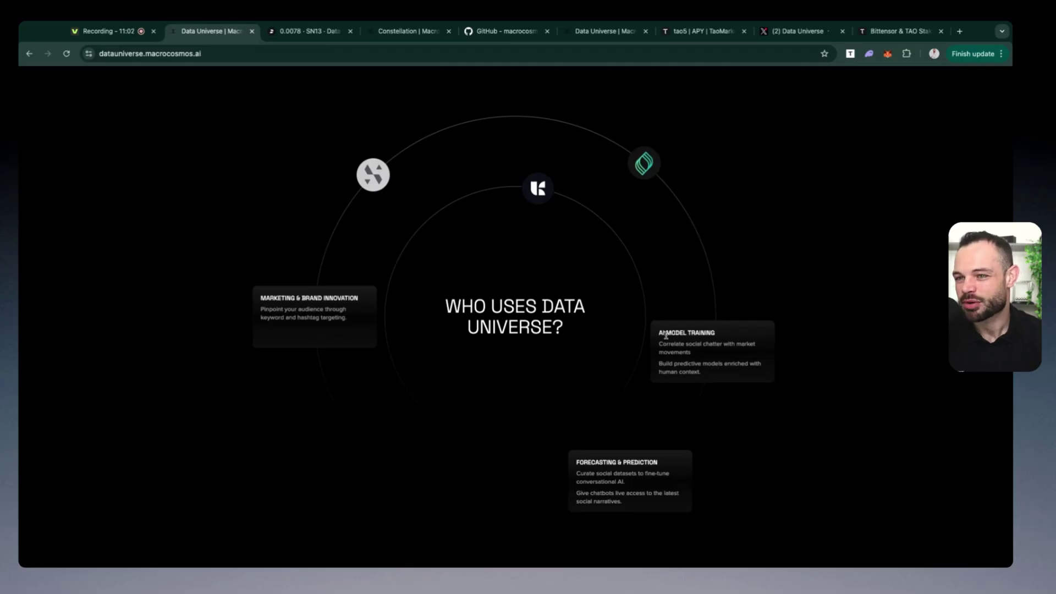
{"action": "left_click_drag", "start_coordinate": [662, 333], "coordinate": [729, 337]}
{"action": "left_click", "coordinate": [650, 460]}
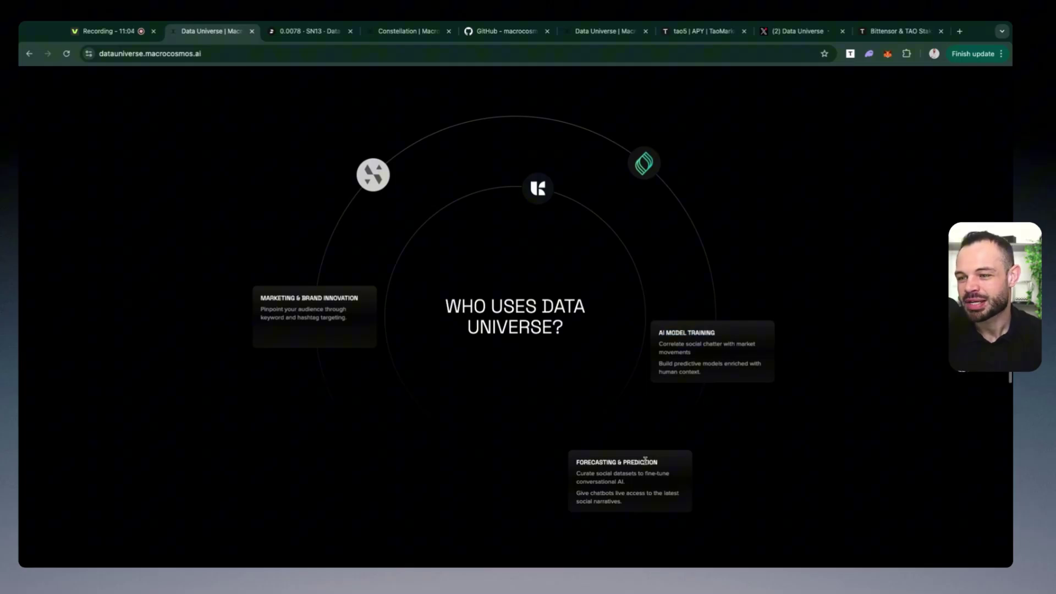
{"action": "triple_click", "coordinate": [578, 462]}
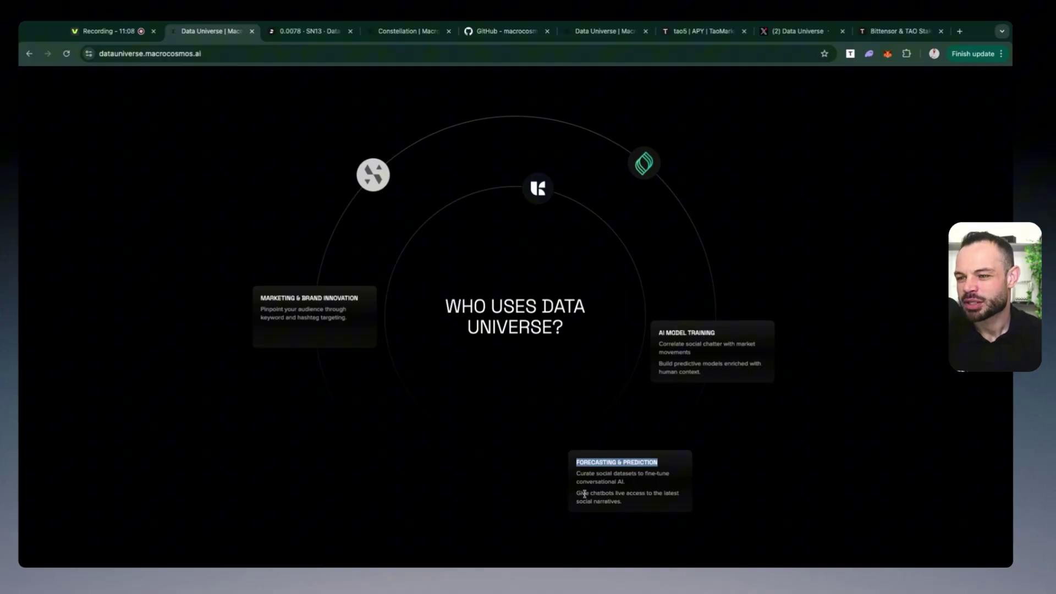
{"action": "left_click_drag", "start_coordinate": [583, 493], "coordinate": [627, 503]}
{"action": "left_click", "coordinate": [633, 508]}
{"action": "triple_click", "coordinate": [647, 508]}
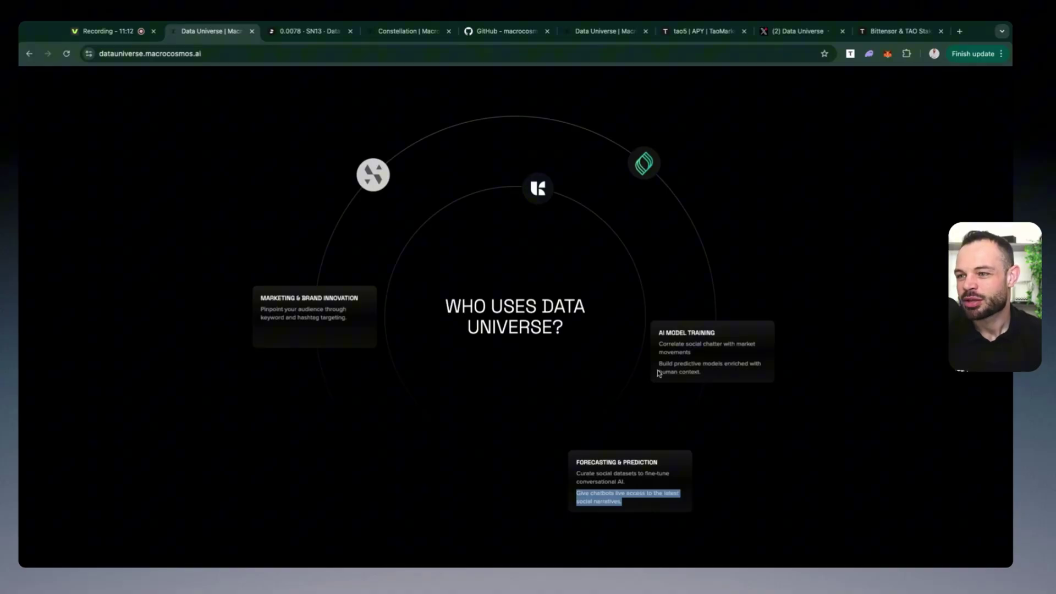
{"action": "left_click", "coordinate": [643, 484]}
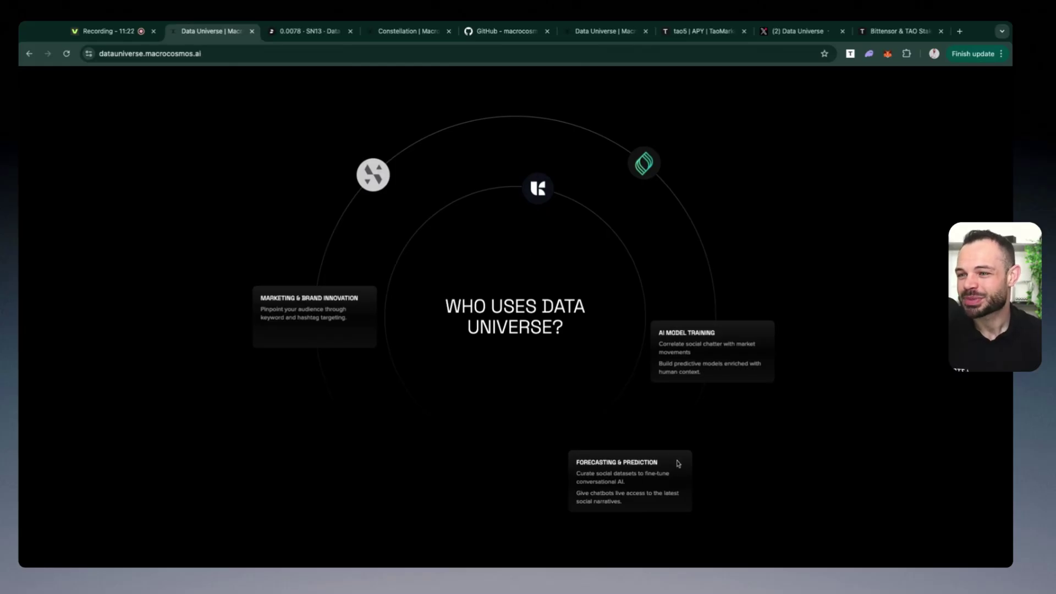
{"action": "triple_click", "coordinate": [641, 512]}
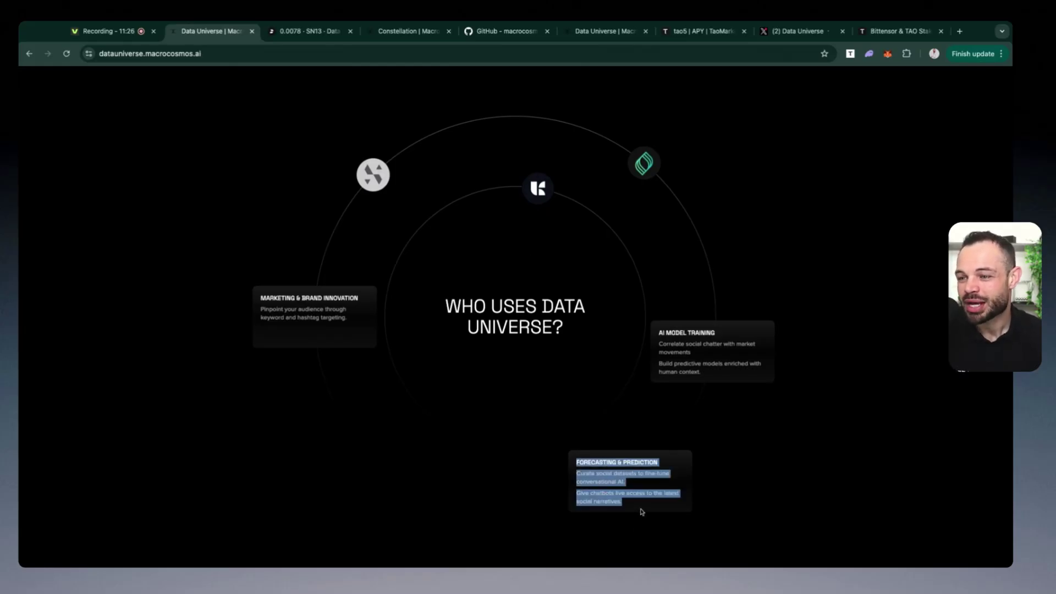
{"action": "left_click", "coordinate": [641, 513]}
{"action": "left_click_drag", "start_coordinate": [574, 461], "coordinate": [667, 502]}
{"action": "left_click", "coordinate": [659, 500]}
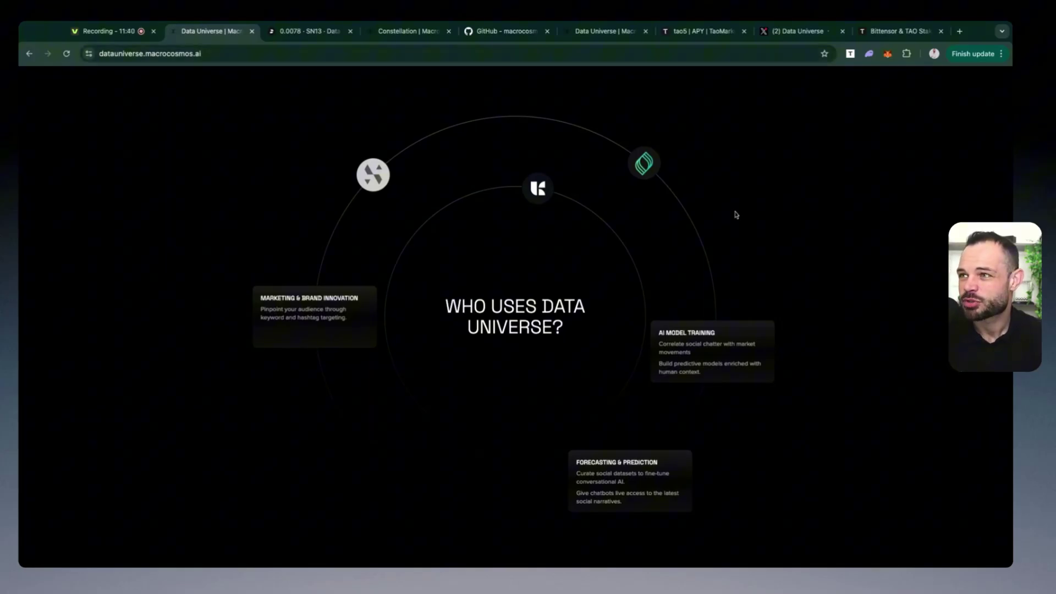
- Scroll back to the top of the homepage, then go to the second Data Universe browser tab
{"action": "scroll", "coordinate": [735, 214], "scroll_direction": "up", "scroll_amount": 10}
{"action": "scroll", "coordinate": [735, 214], "scroll_direction": "up", "scroll_amount": 10}
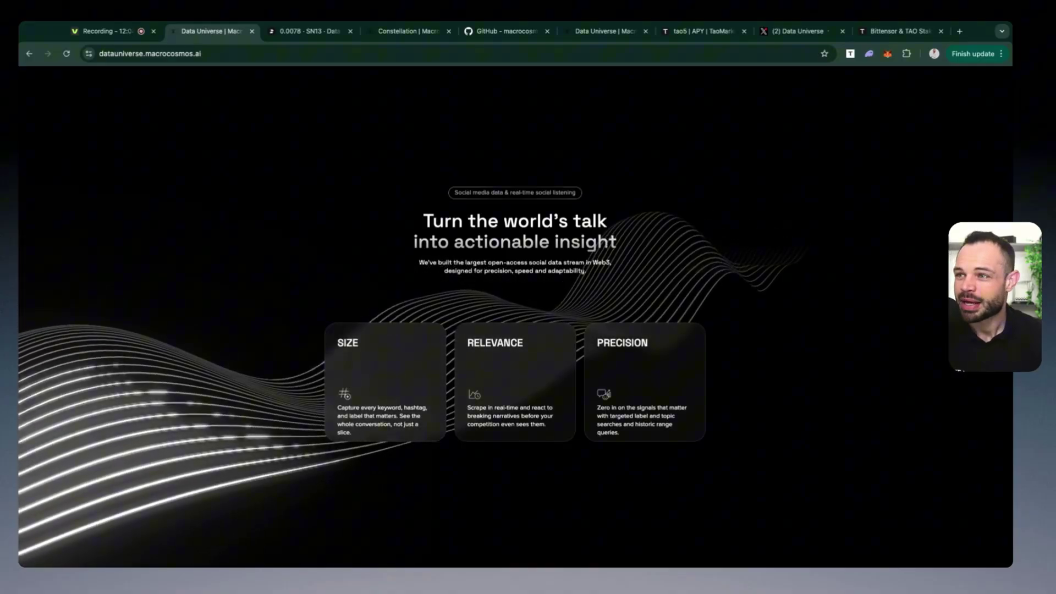
{"action": "scroll", "coordinate": [605, 262], "scroll_direction": "up", "scroll_amount": 10}
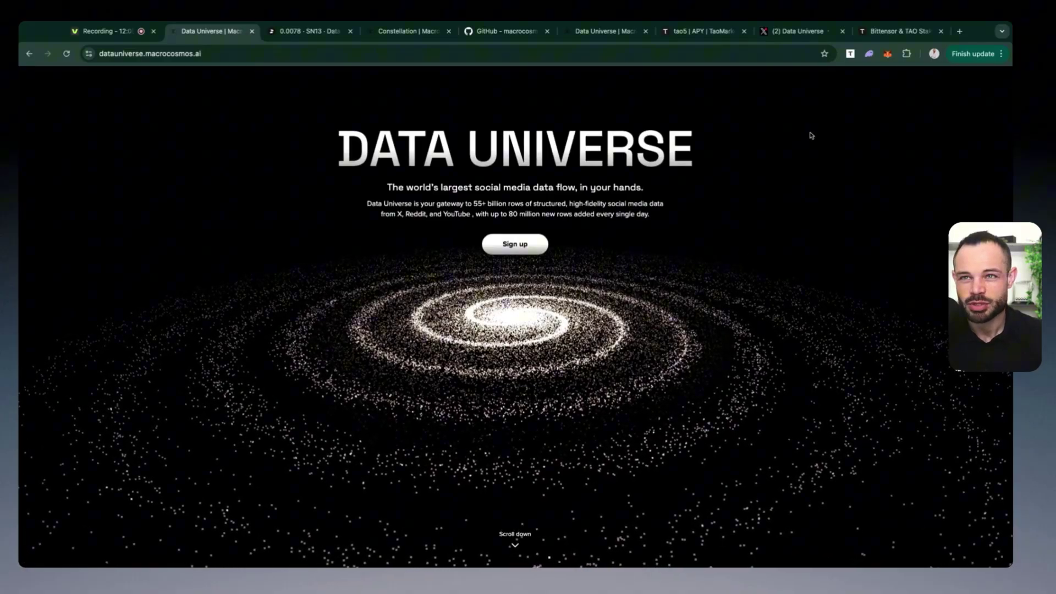
{"action": "left_click", "coordinate": [607, 33]}
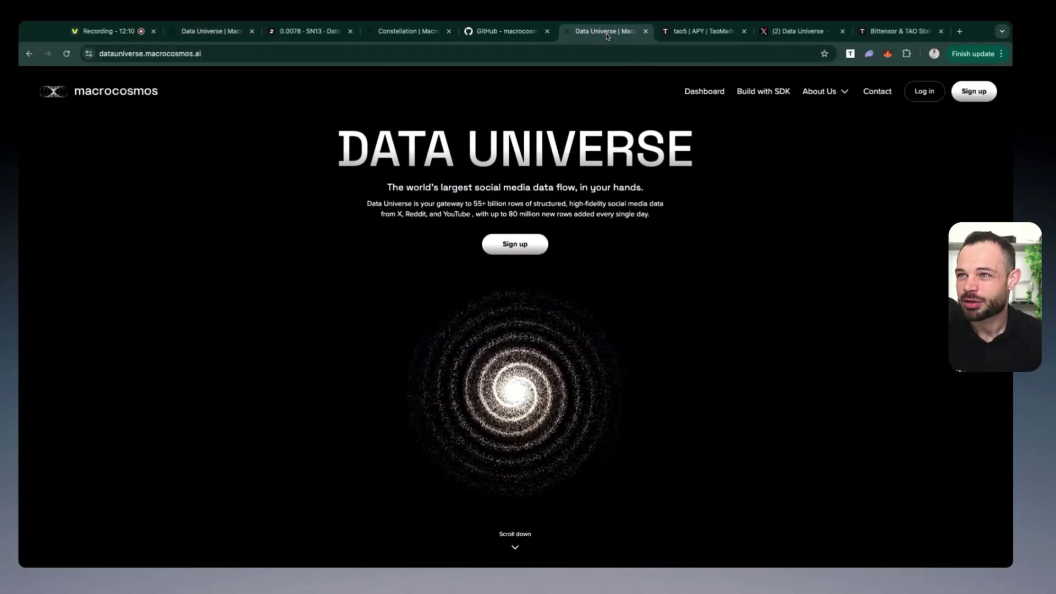
- Bring up the 'tao5 | APY | TaoMarketCap' tab showing per-subnet APYs, including SN 13 at 92.79%
{"action": "left_click", "coordinate": [714, 33]}
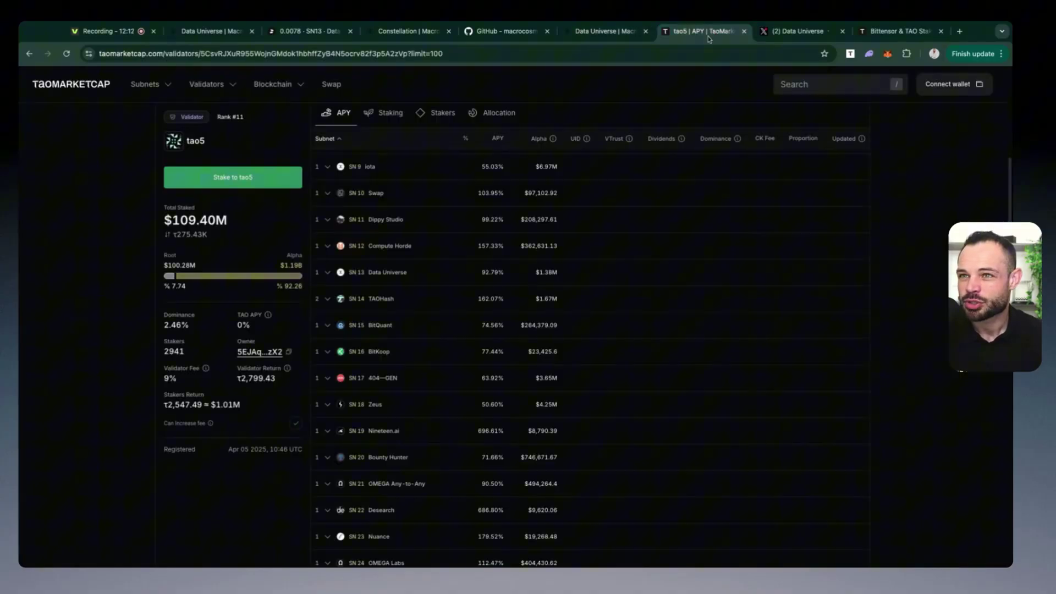